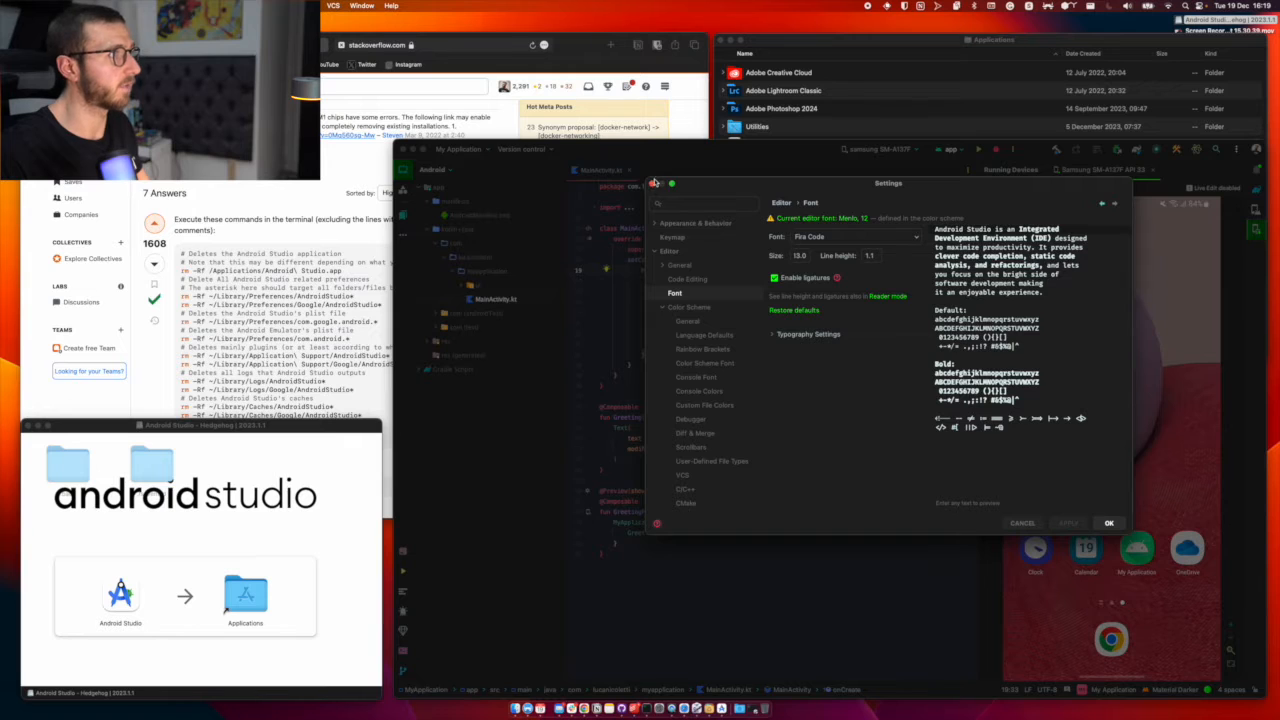
Step: Close the Settings dialog and quit Android Studio, confirming the exit
left_click(819, 400)
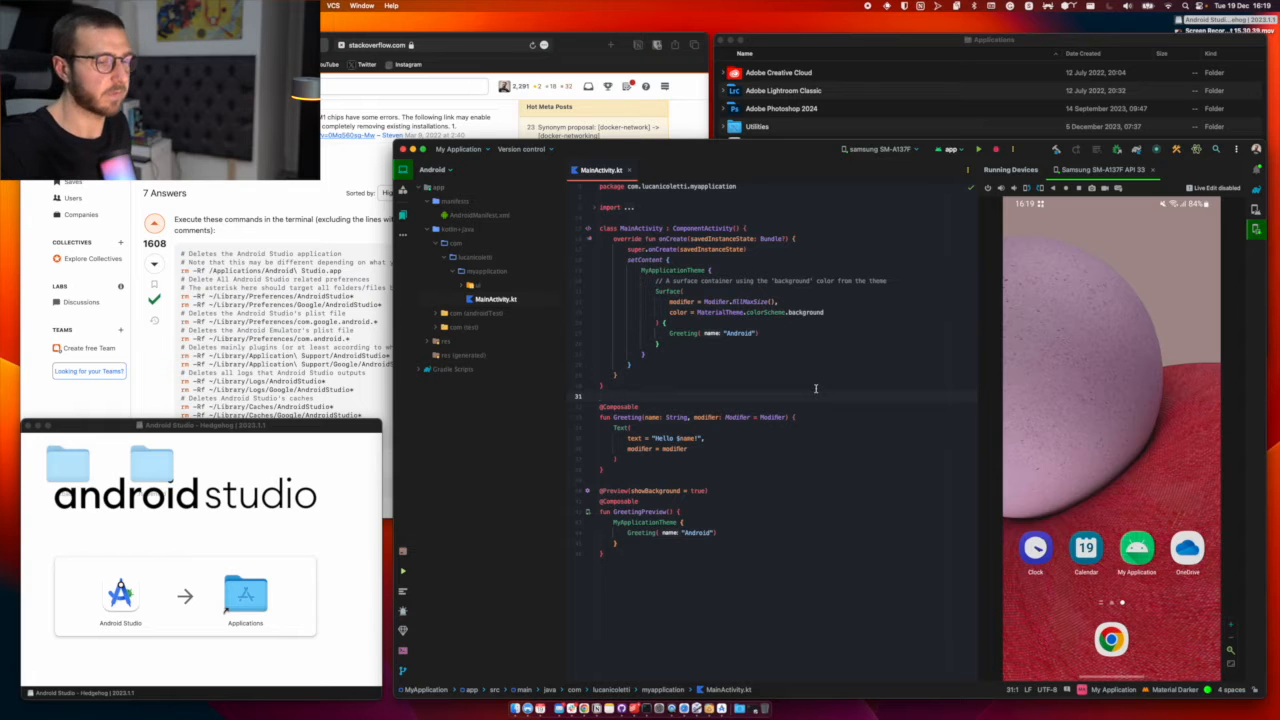
key("super+q")
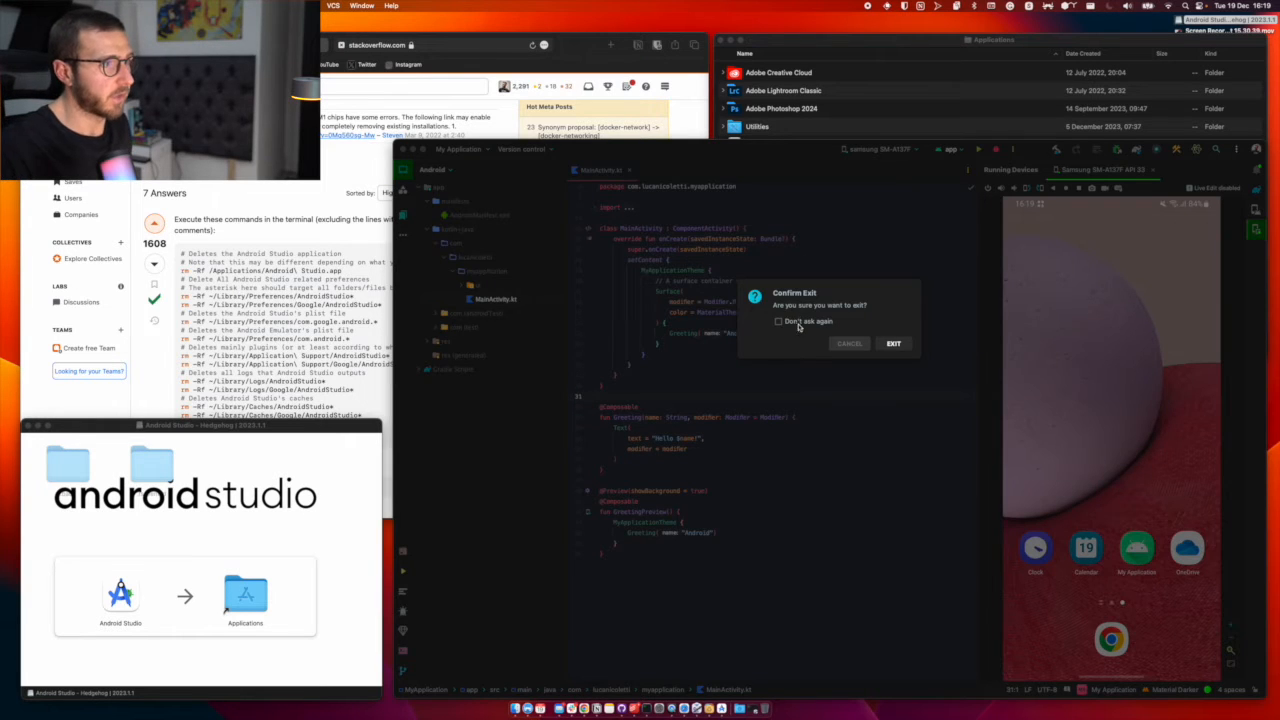
left_click(888, 343)
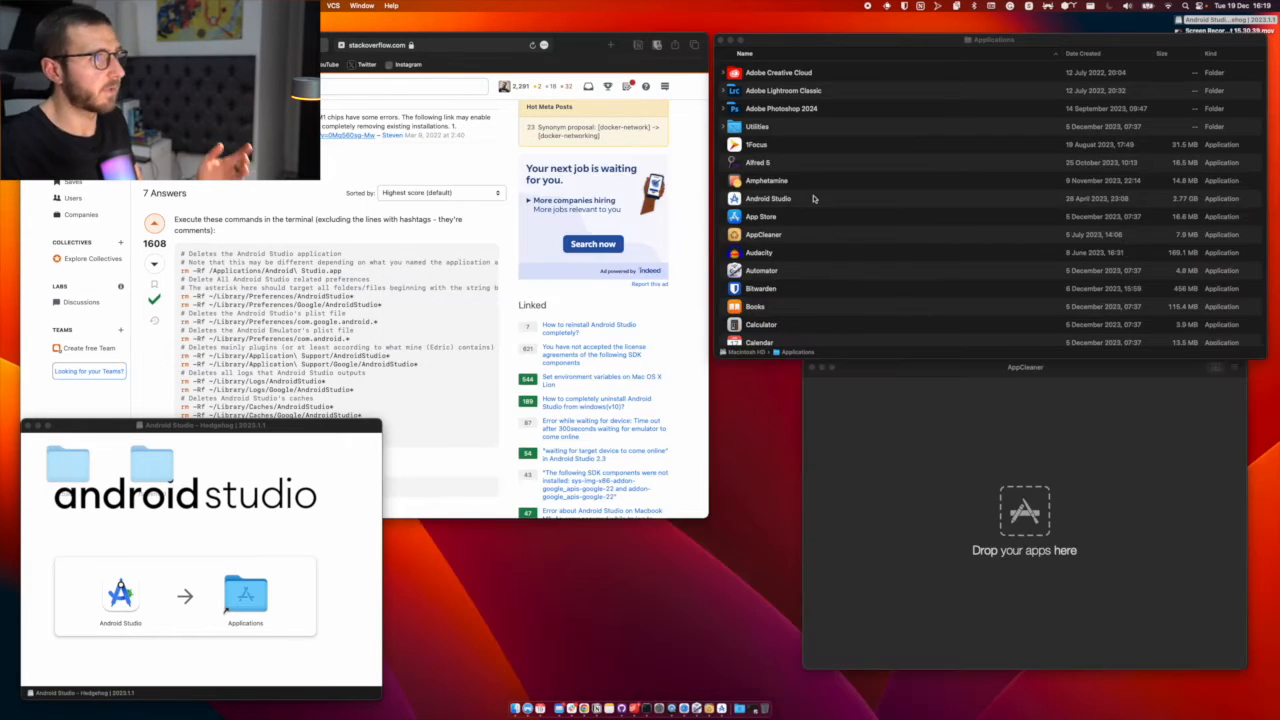
Step: Move Android Studio from the Applications folder to the Trash
left_click(809, 236)
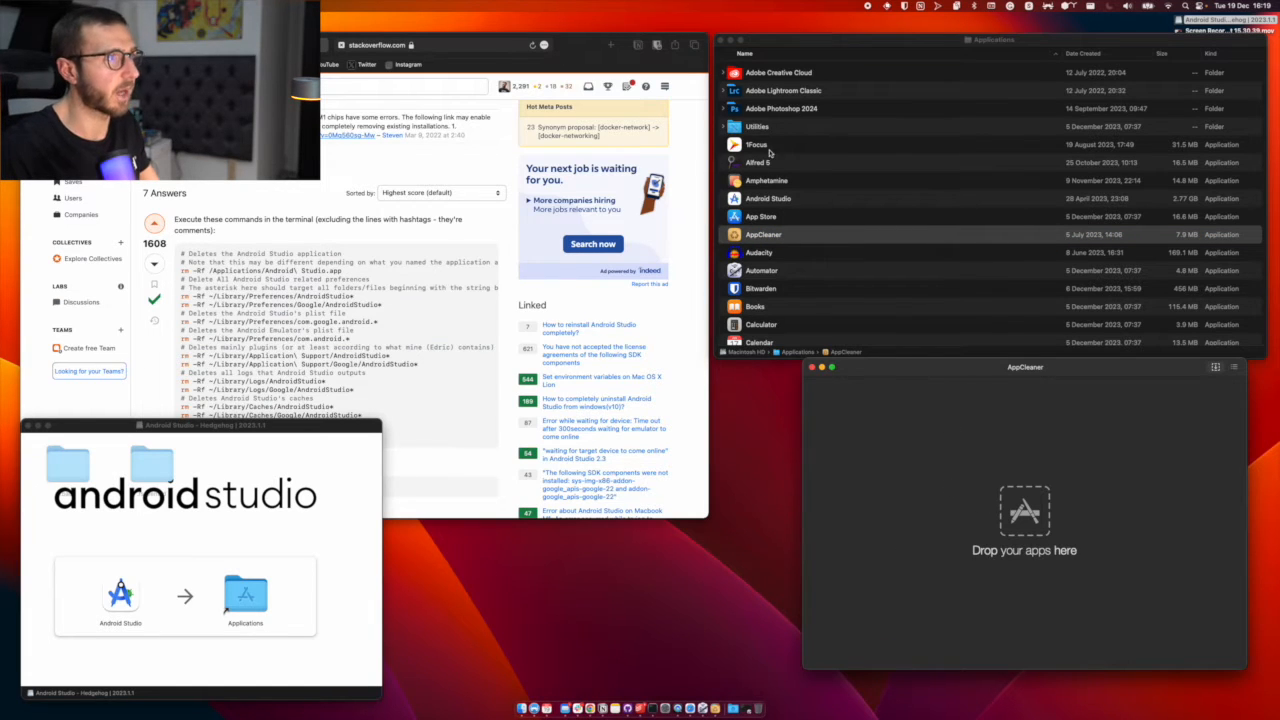
left_click(804, 199)
left_click(804, 199)
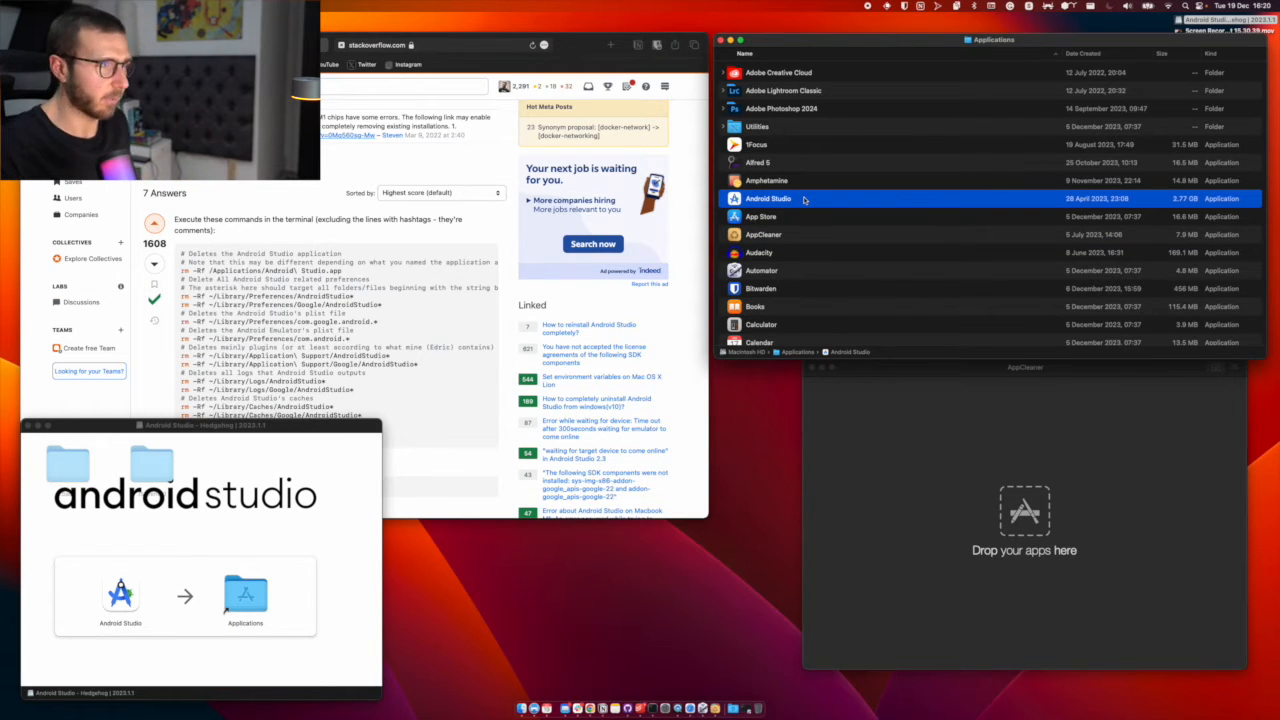
key("super+BackSpace")
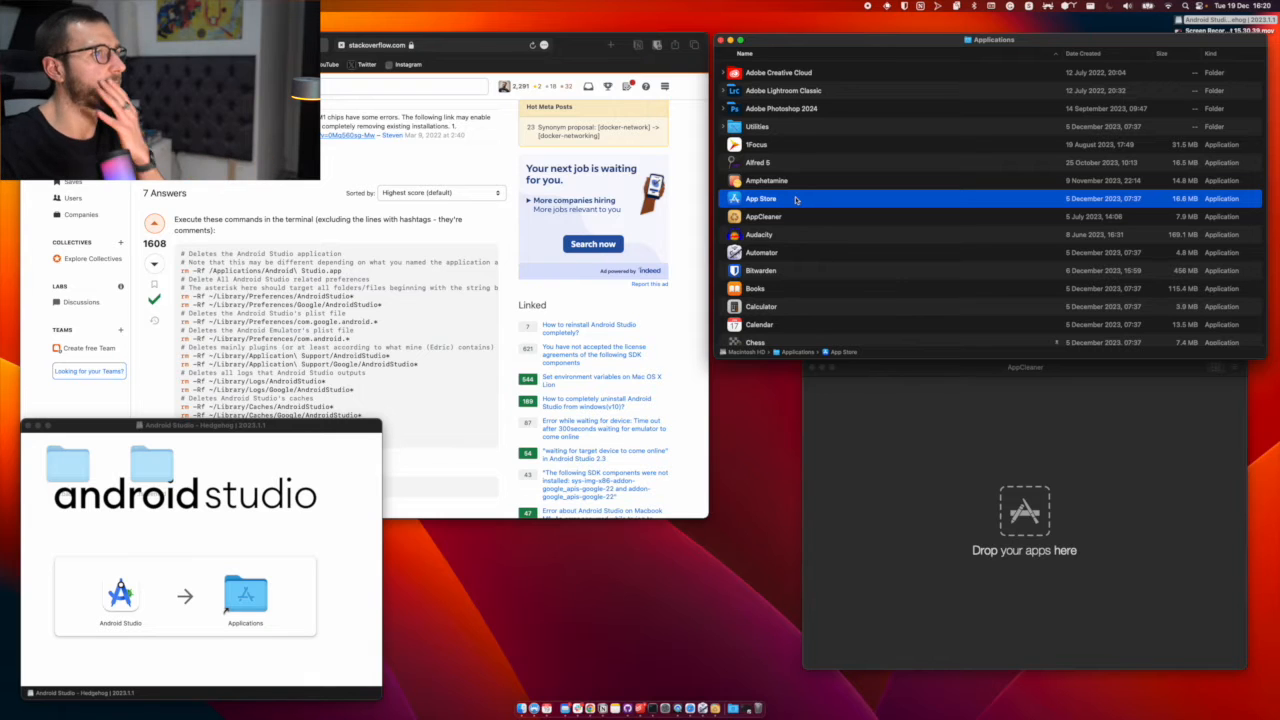
Step: Install Android Studio Hedgehog by copying it from its disk image into the Applications folder
left_click_drag(364, 429, 522, 392)
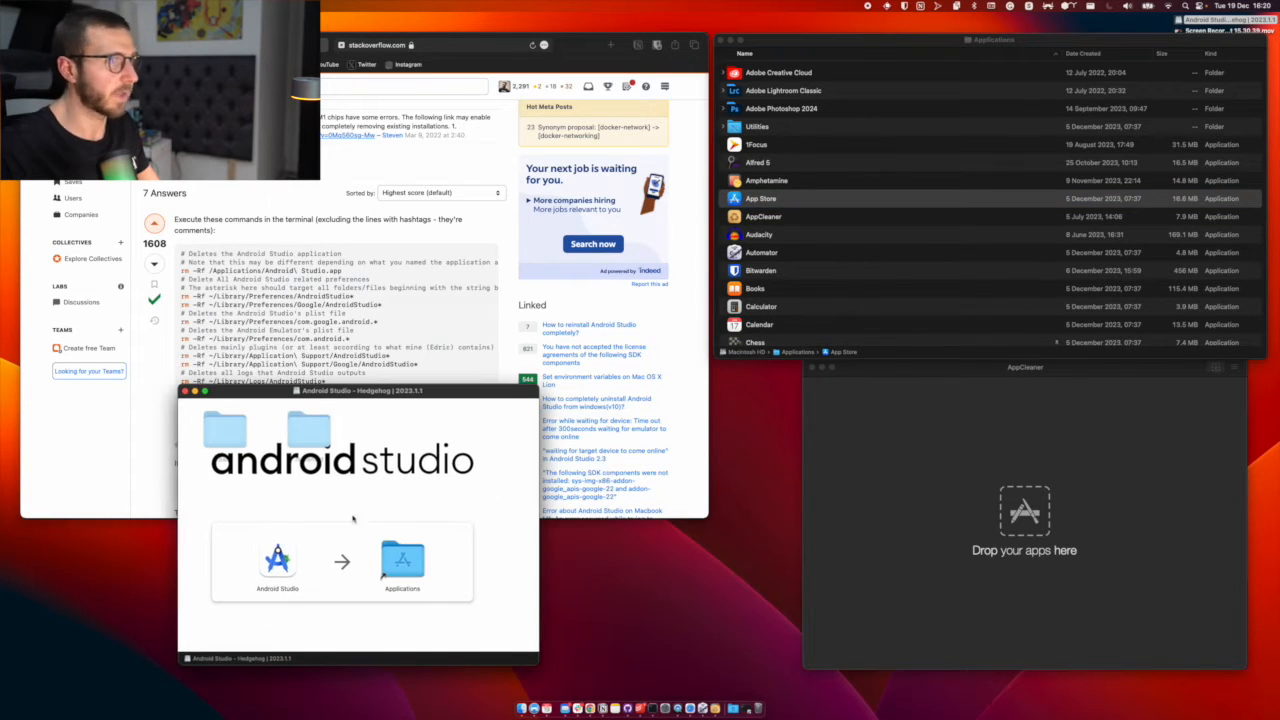
left_click_drag(269, 558, 400, 550)
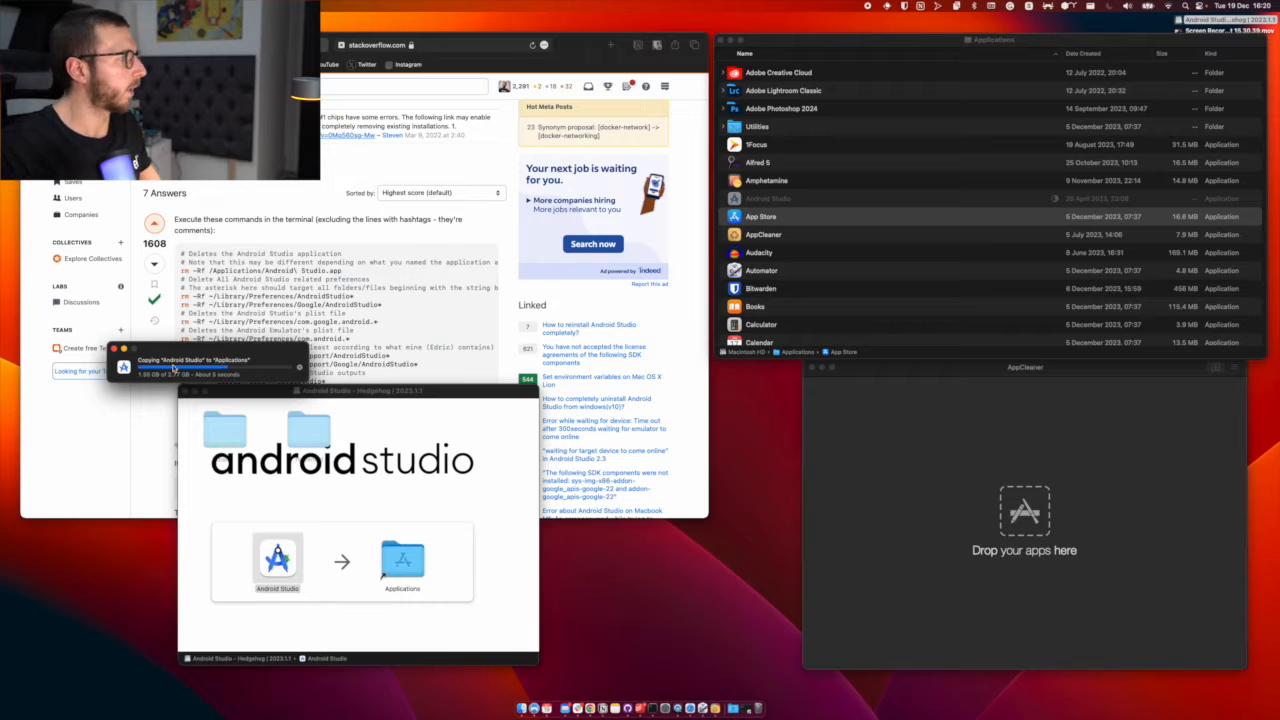
left_click_drag(173, 368, 537, 291)
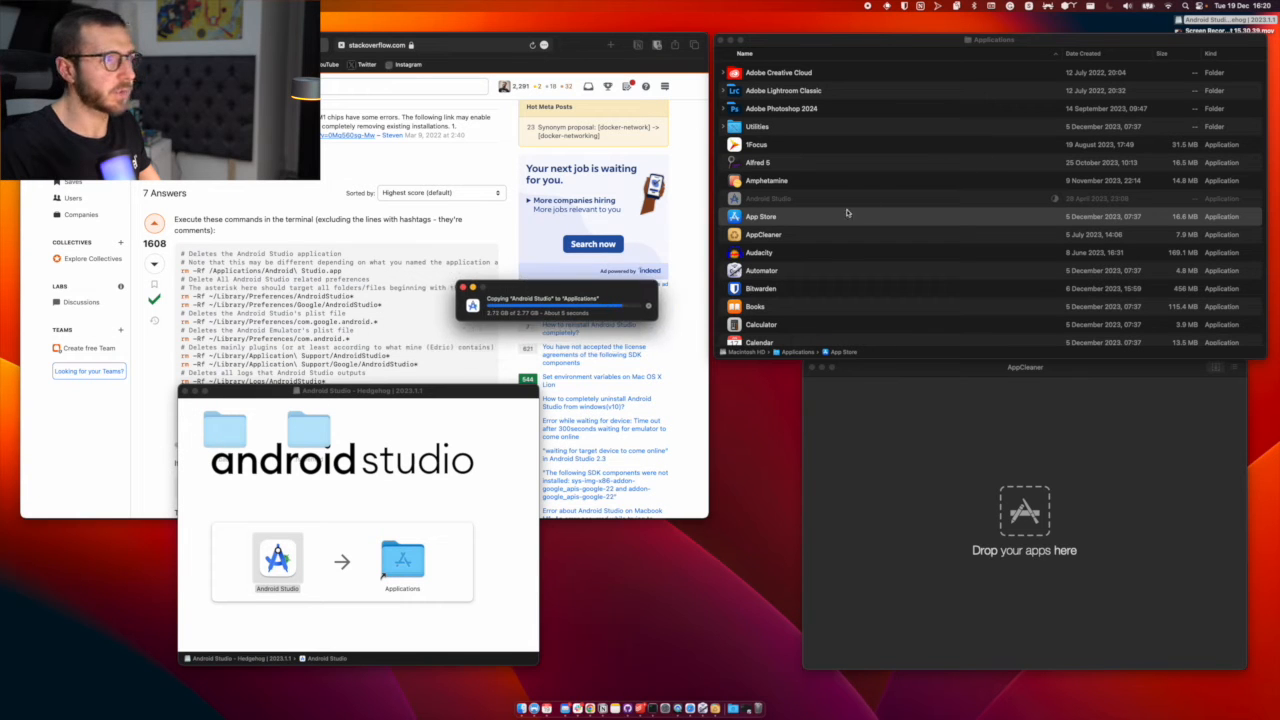
Step: Launch the reinstalled Android Studio to check whether the old project and theme persist, and quit it
left_click(796, 200)
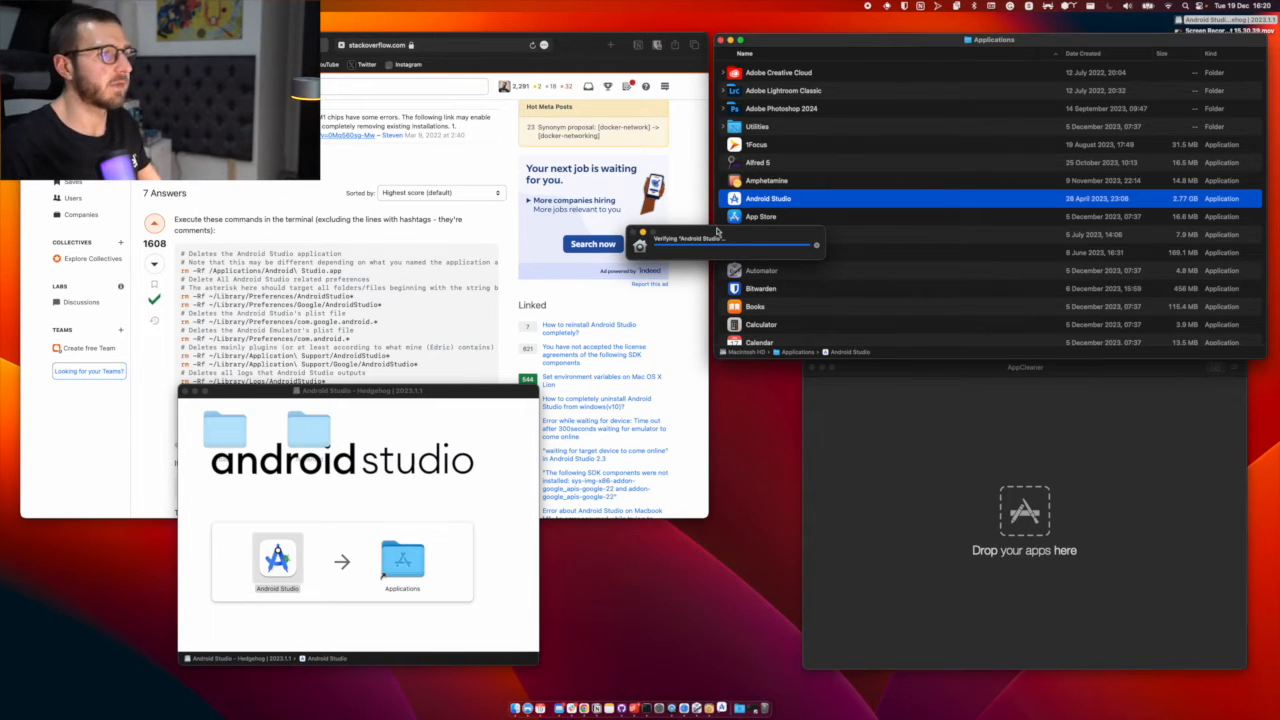
left_click(684, 271)
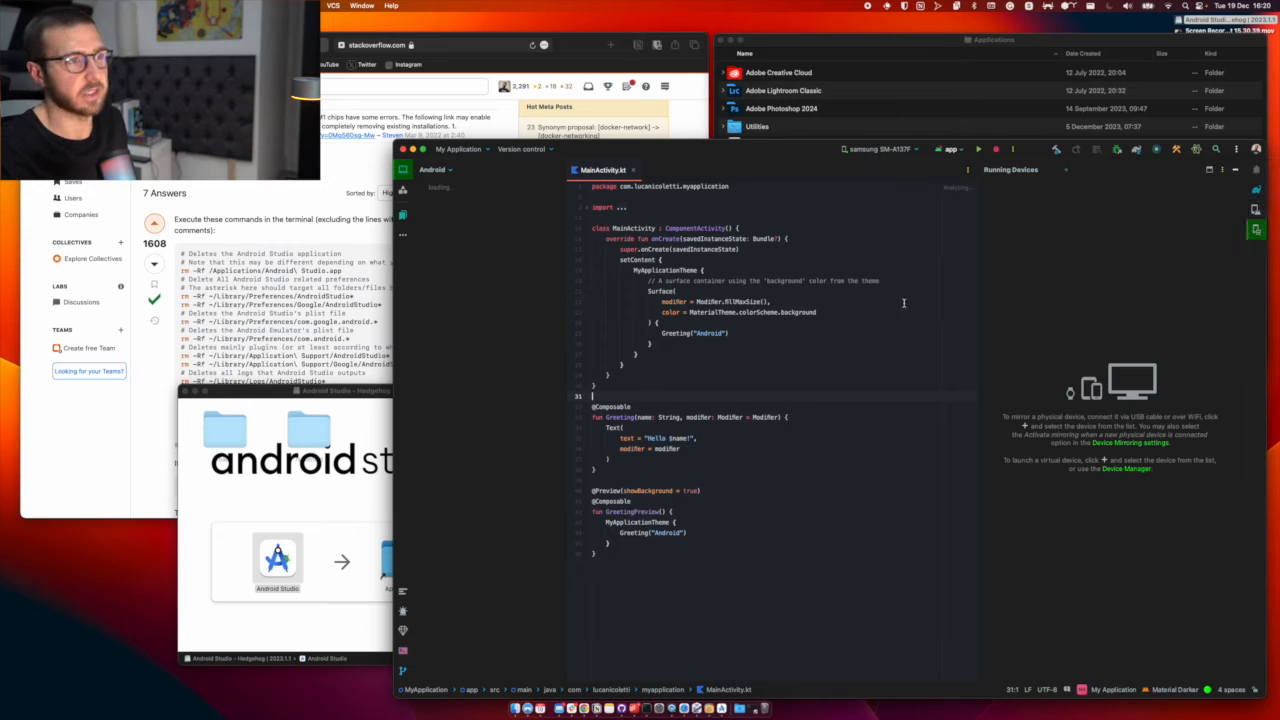
key("super+q")
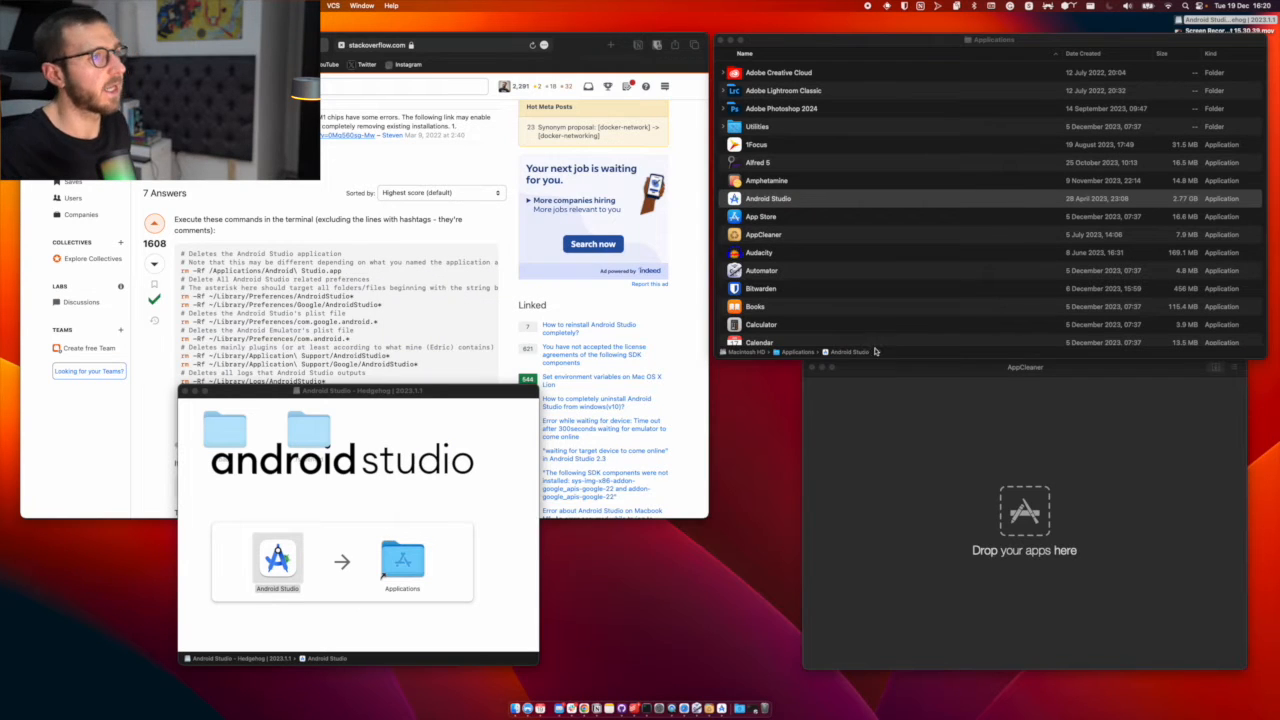
Step: Uninstall Android Studio with AppCleaner, removing all the related files it lists, and close AppCleaner
left_click_drag(813, 198, 1064, 480)
left_click_drag(1052, 372, 859, 221)
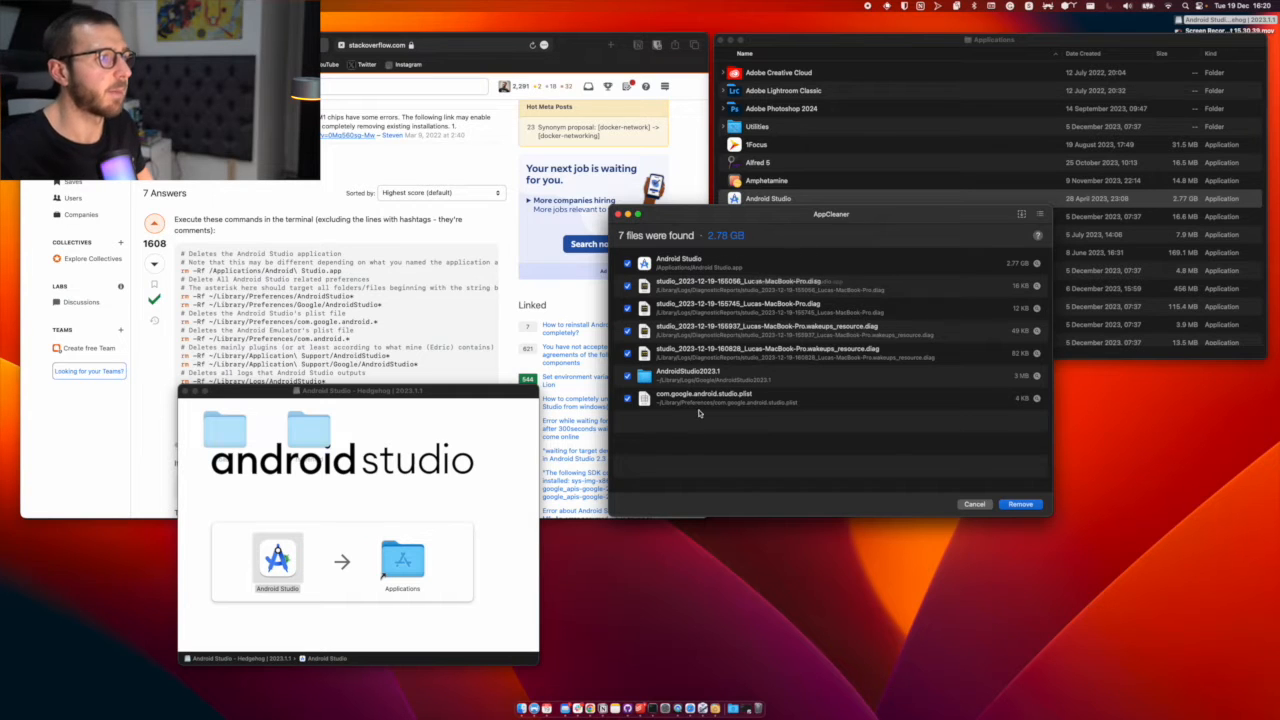
left_click(1022, 504)
left_click_drag(679, 226, 821, 314)
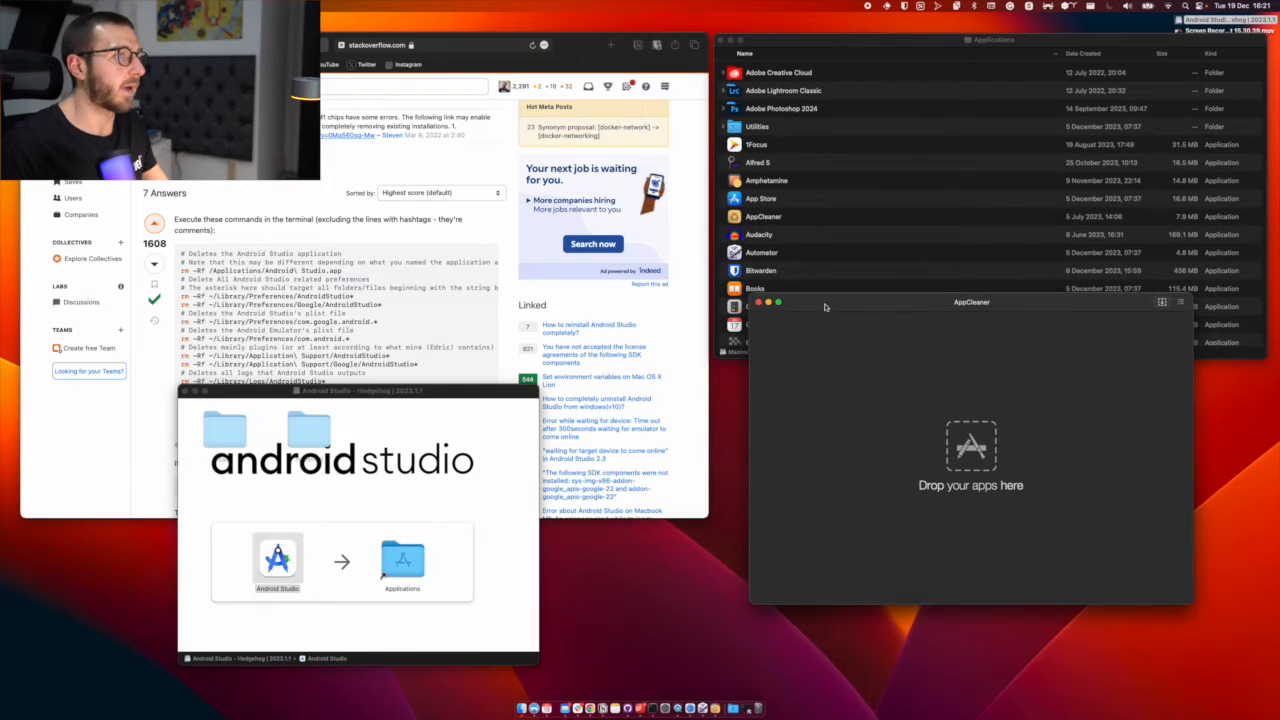
left_click(762, 304)
Step: Reinstall Android Studio by copying it from the disk image into Applications, and launch it
left_click_drag(277, 560, 388, 556)
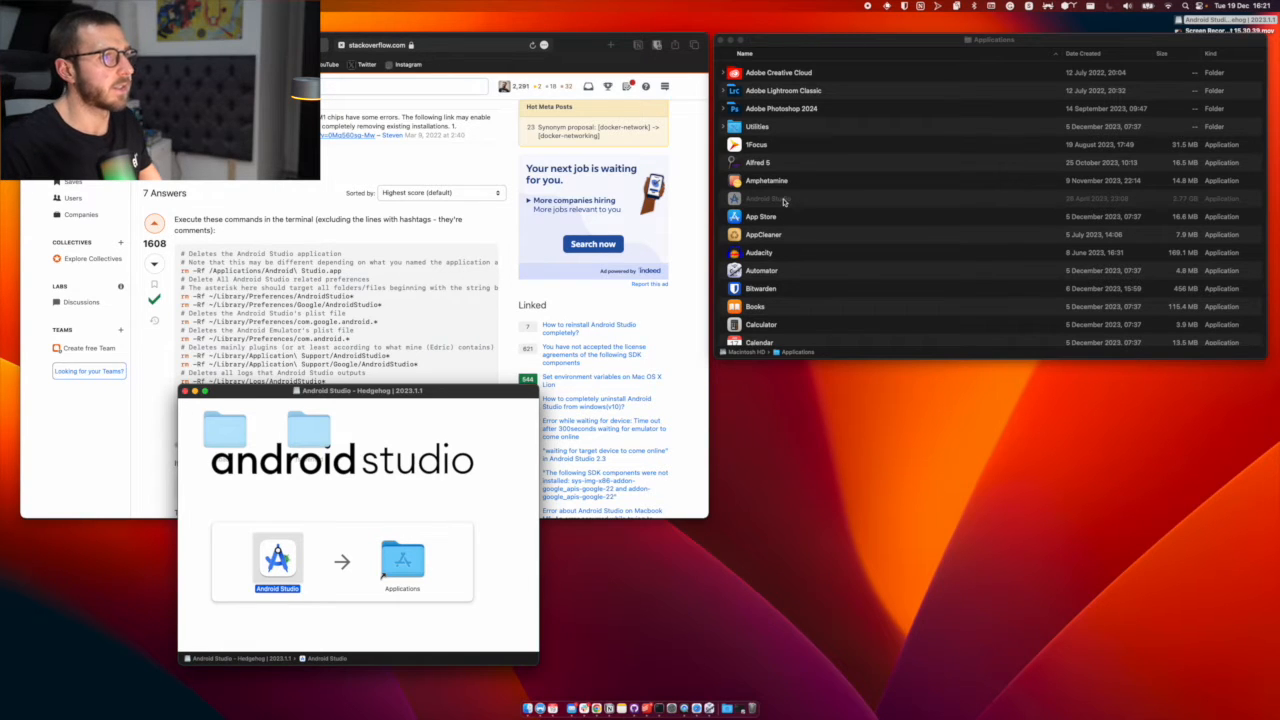
left_click(785, 200)
left_click(786, 200)
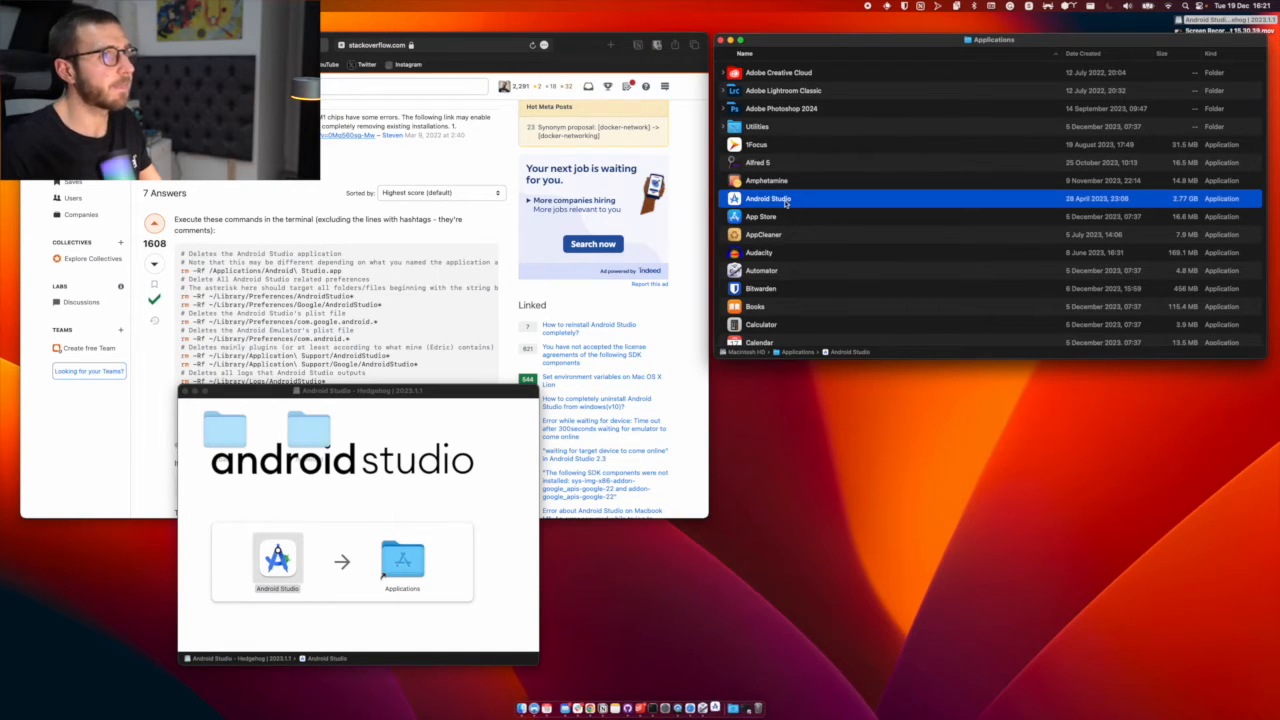
double_click(786, 201)
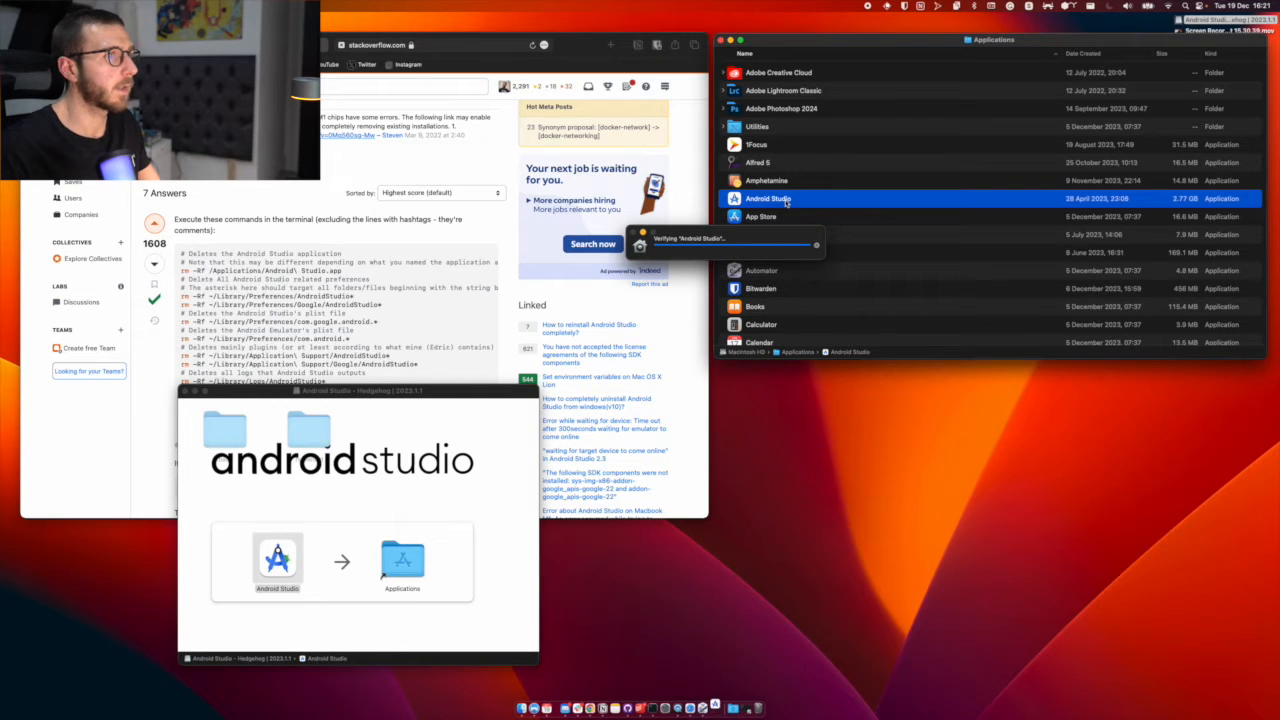
left_click(655, 267)
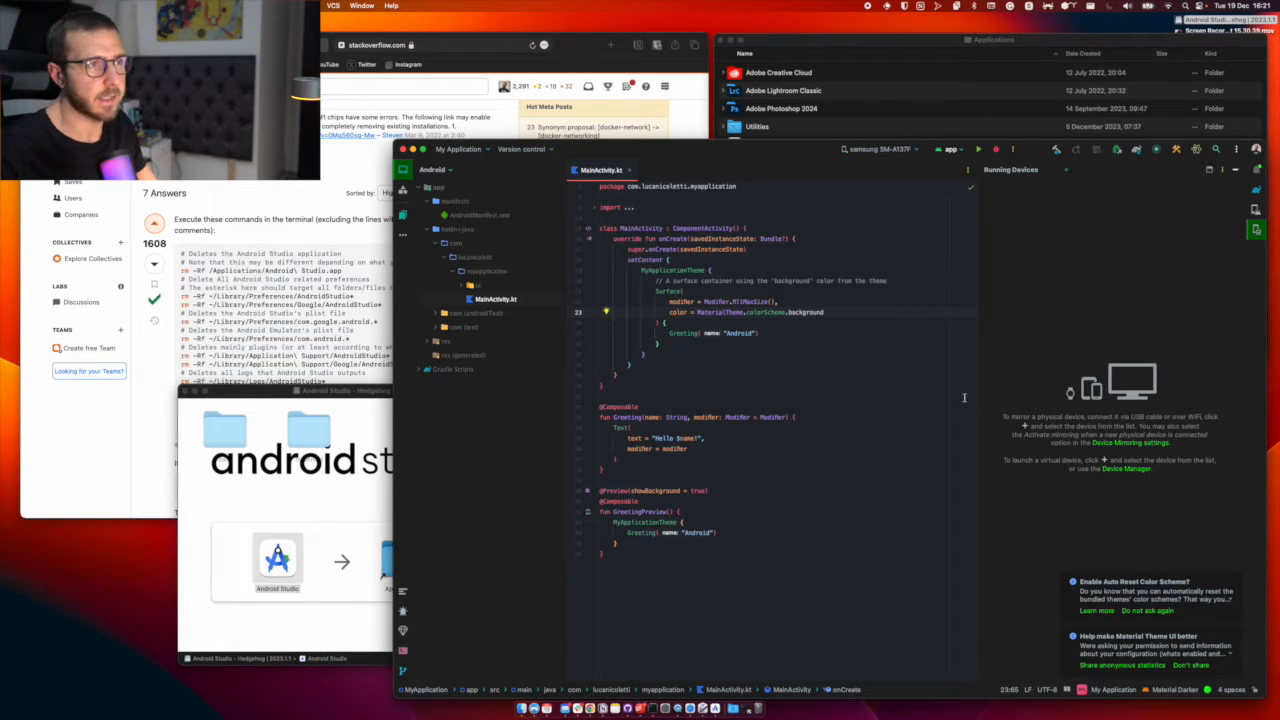
Step: Dismiss the Auto Reset Color Scheme and Material Theme UI notifications in Android Studio
left_click(1232, 579)
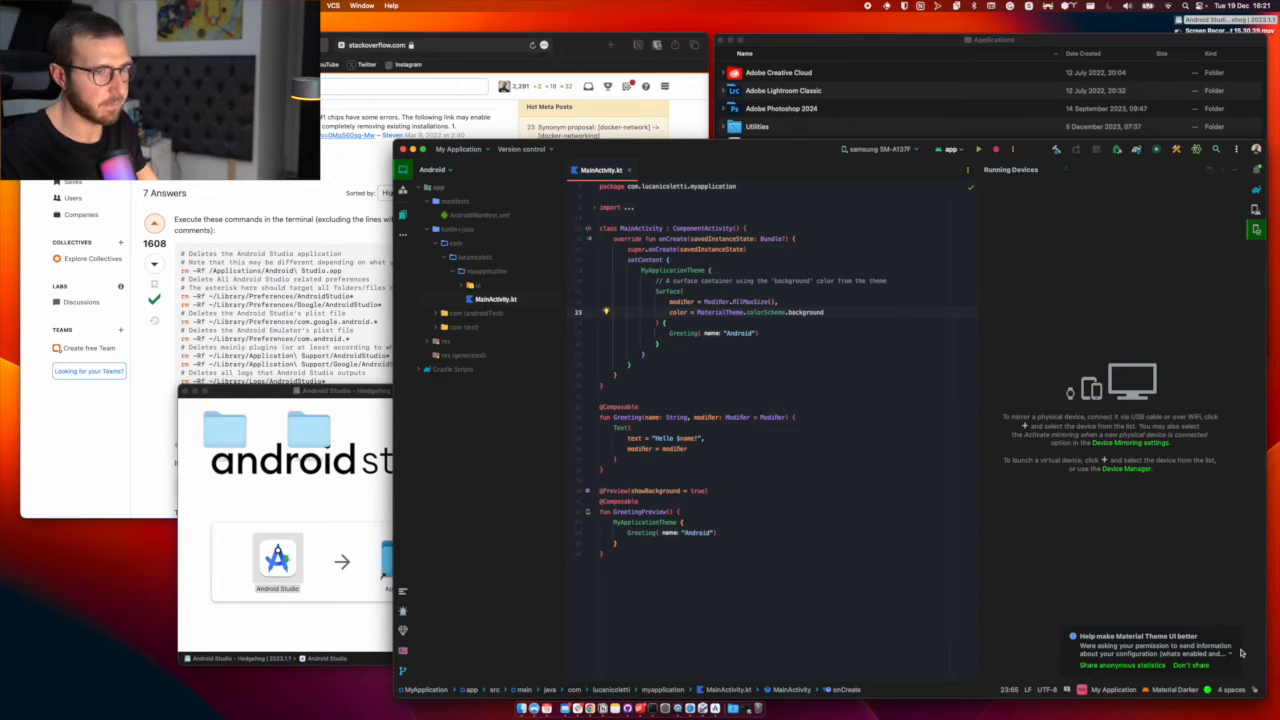
left_click(1232, 633)
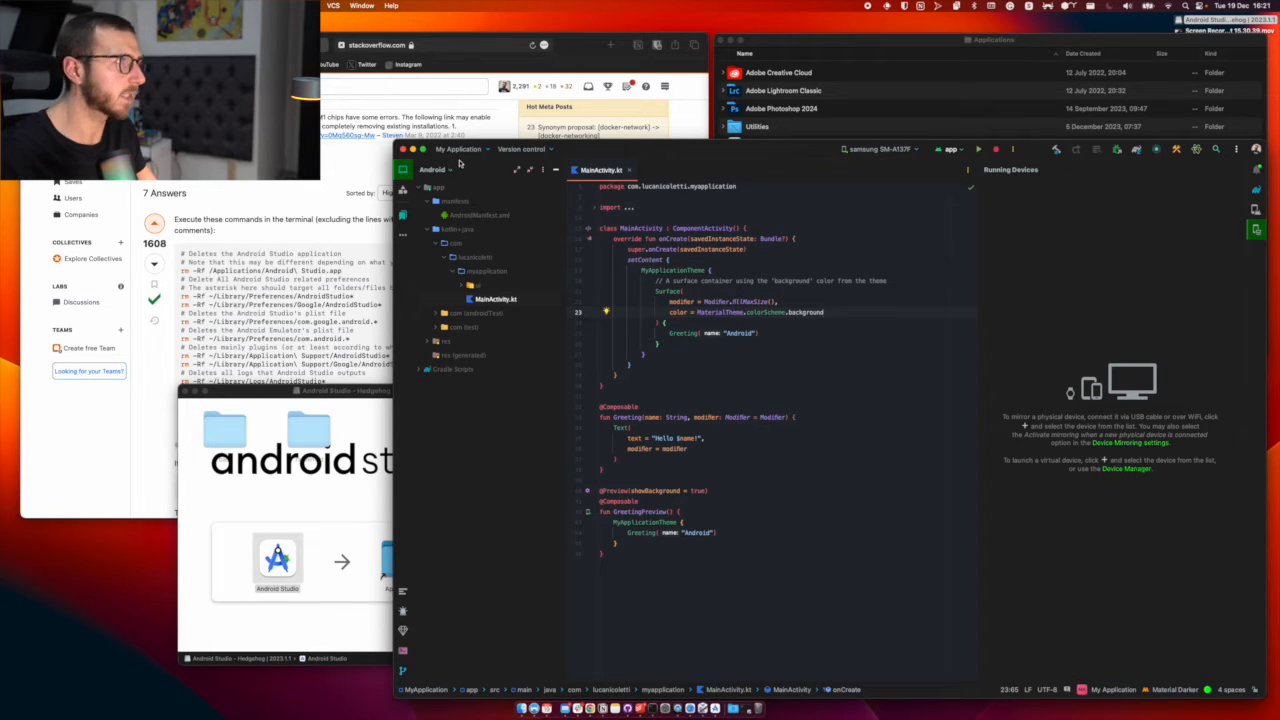
left_click(805, 357)
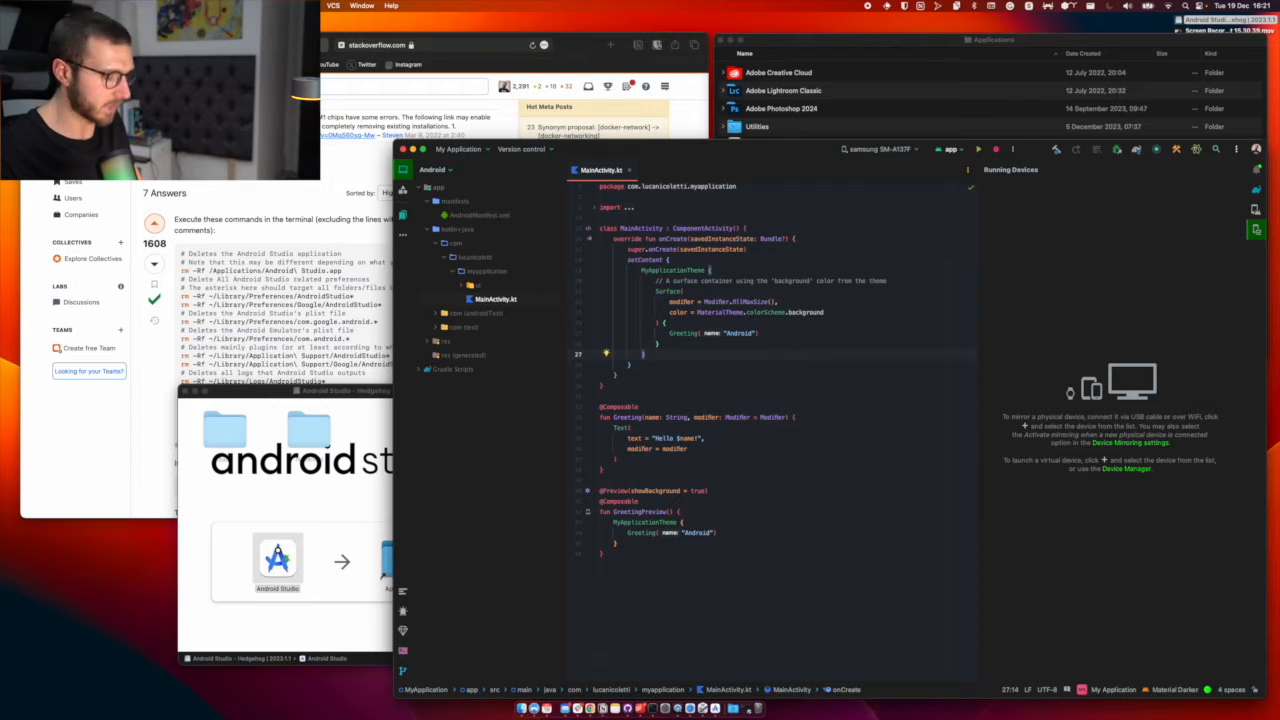
Step: Check the editor's Font and Color Scheme settings for leftover customizations, and quit Android Studio
key("super+comma")
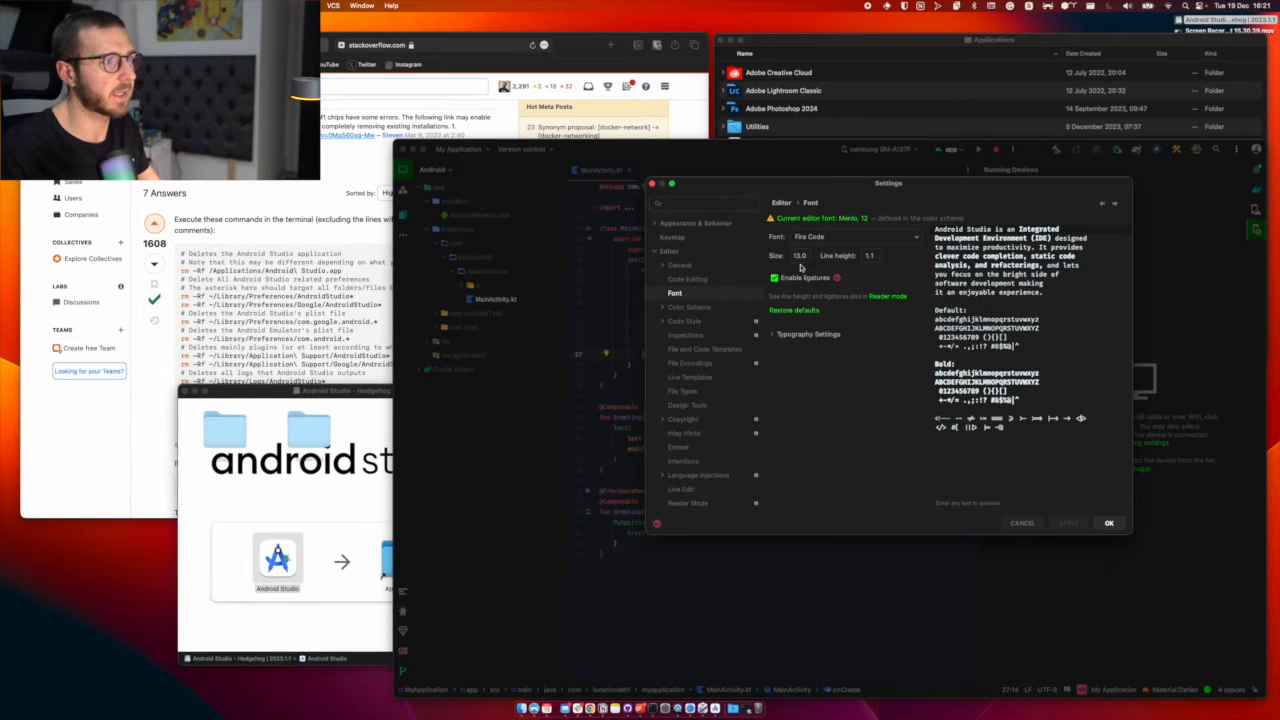
left_click(690, 308)
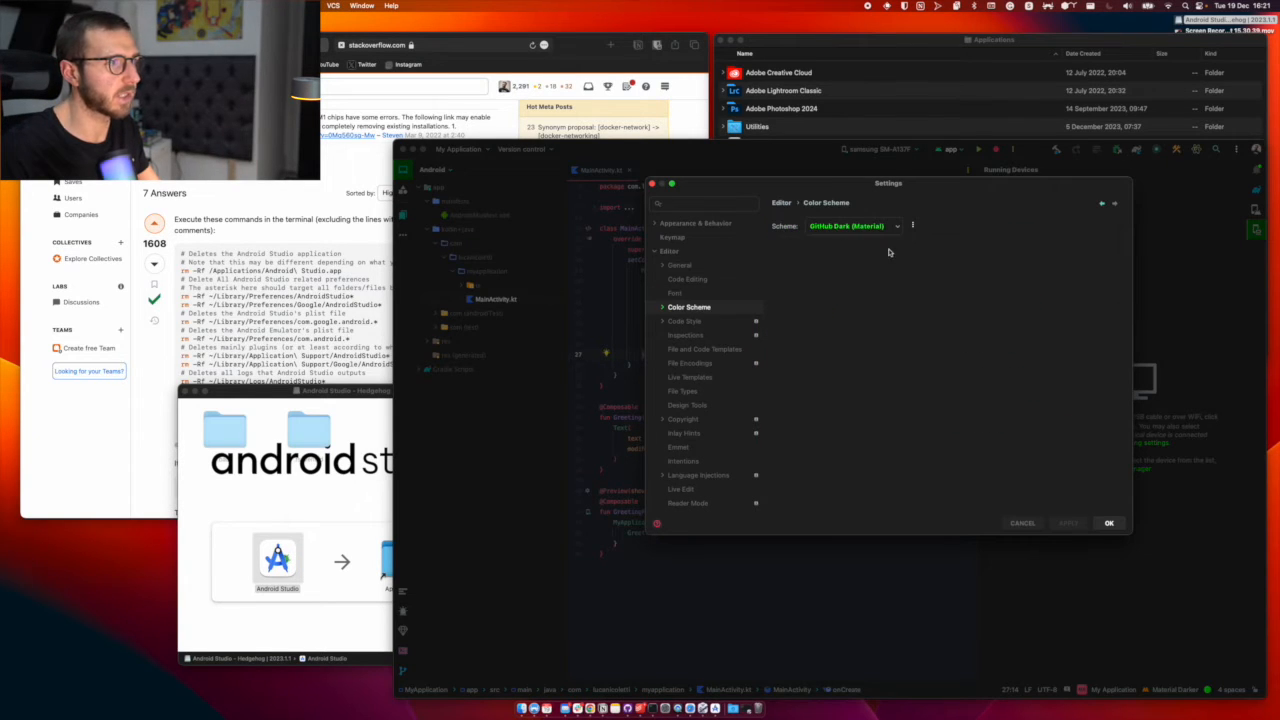
left_click(1108, 523)
left_click(871, 436)
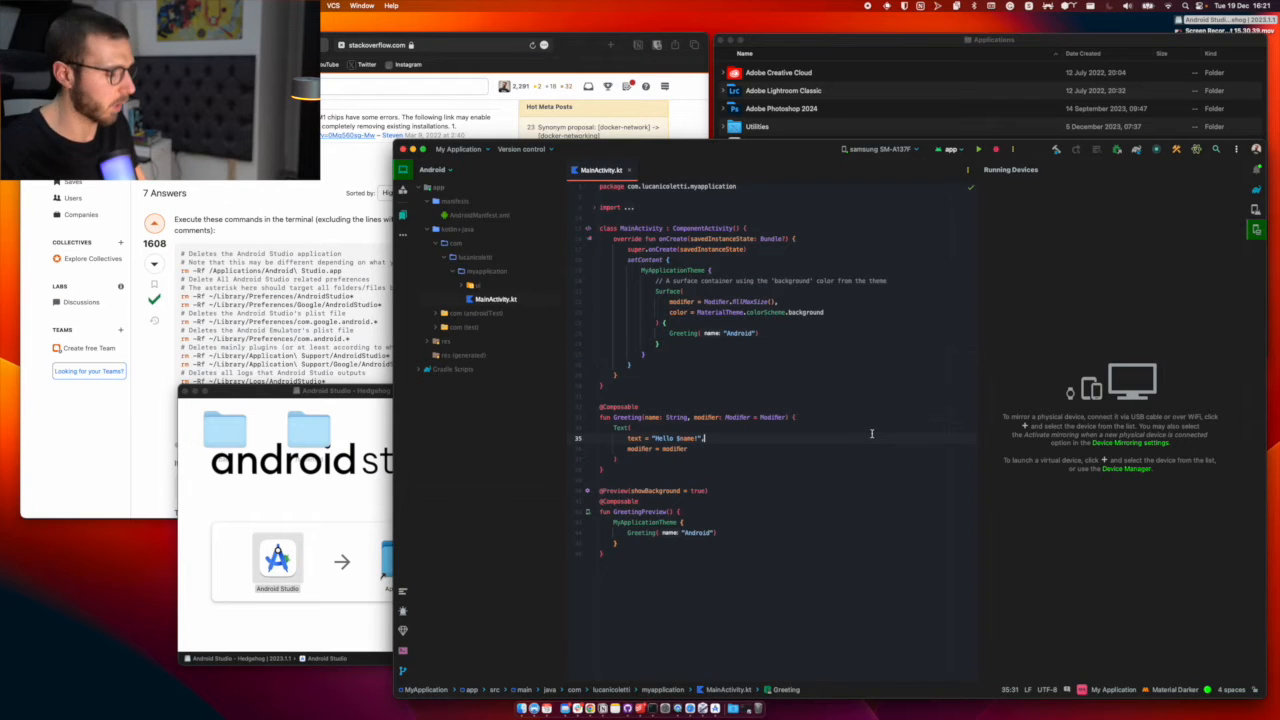
key("super+q")
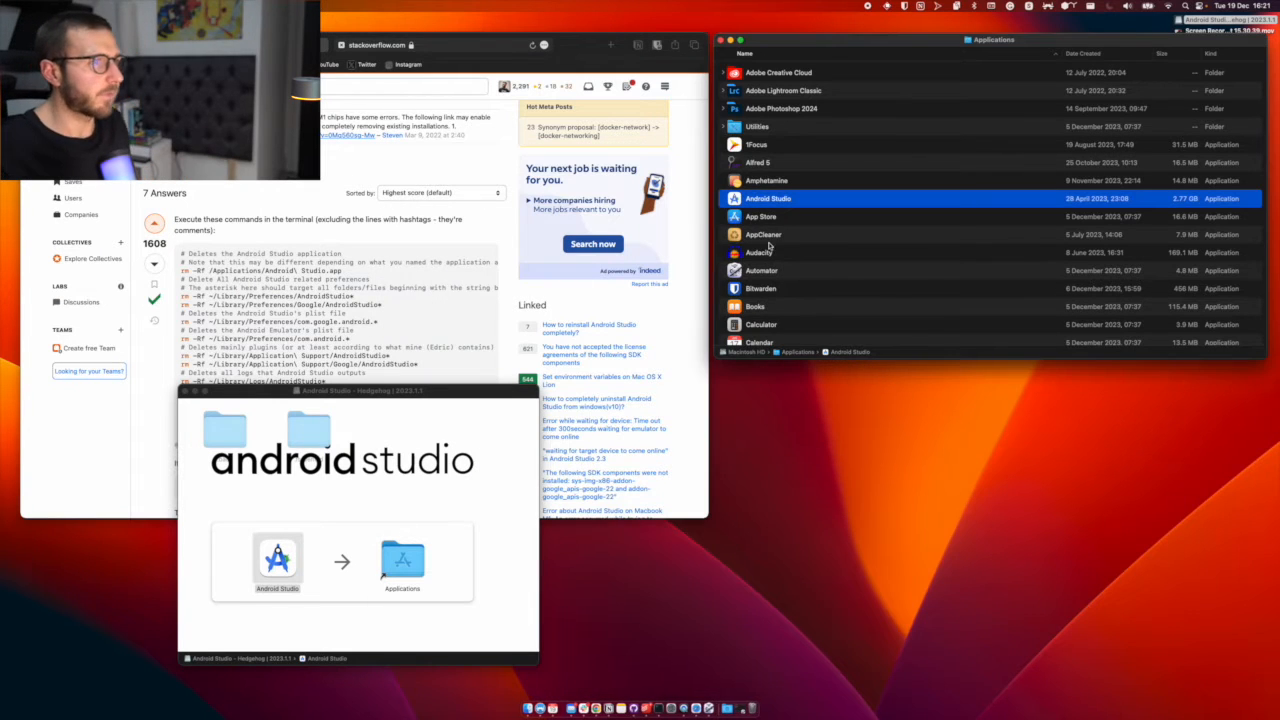
Step: Review the accepted Stack Overflow answer on completely uninstalling Android Studio on Mac, and select its block of rm commands
left_click(765, 235)
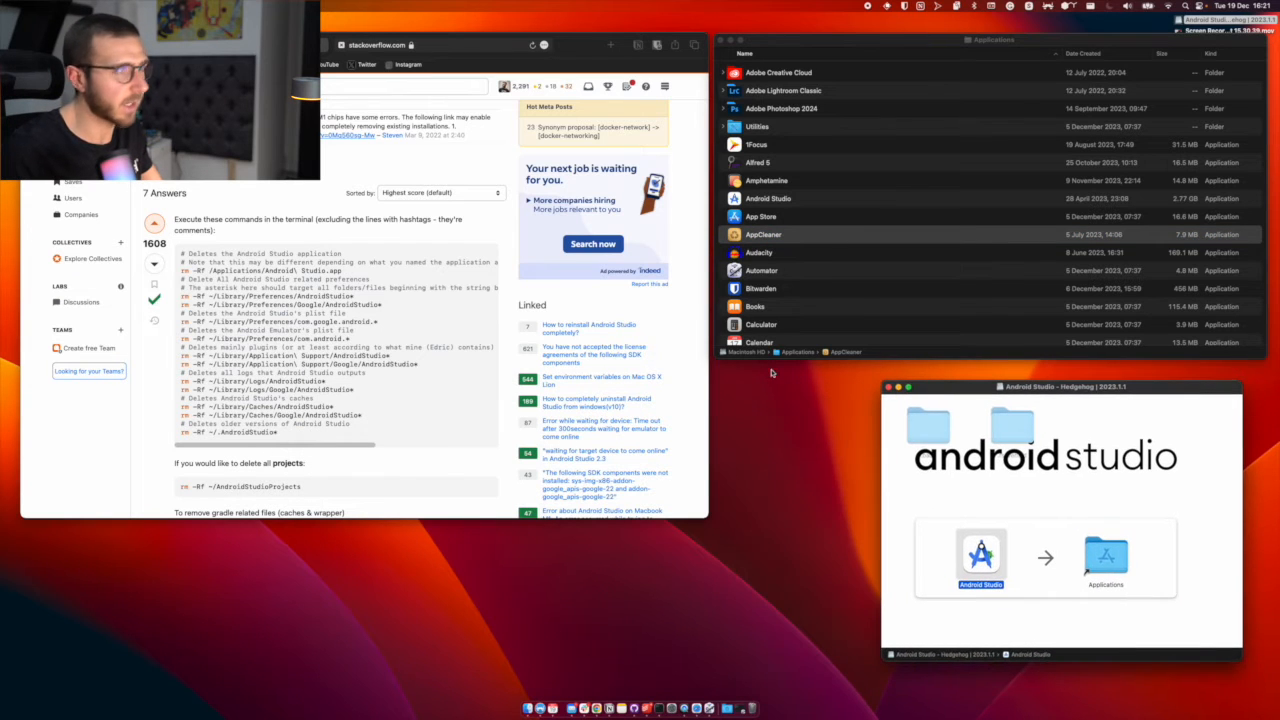
left_click(448, 336)
scroll(420, 310, "up", 5)
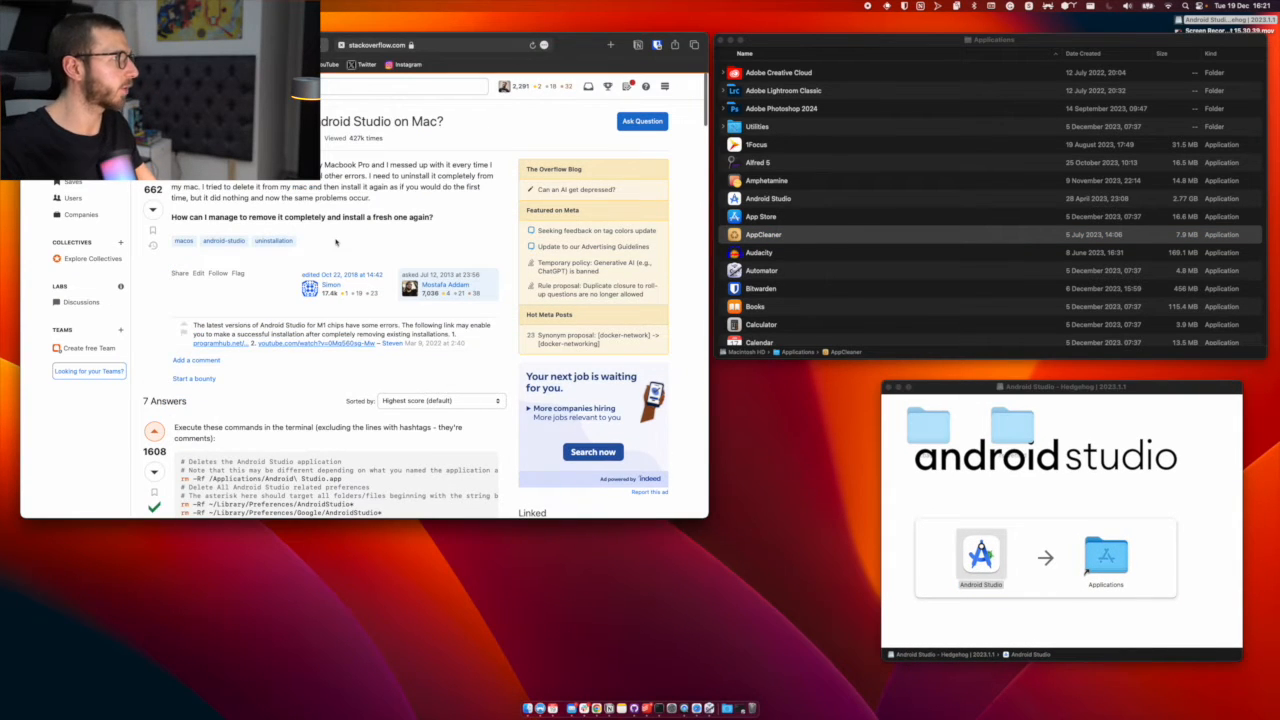
scroll(356, 306, "down", 2)
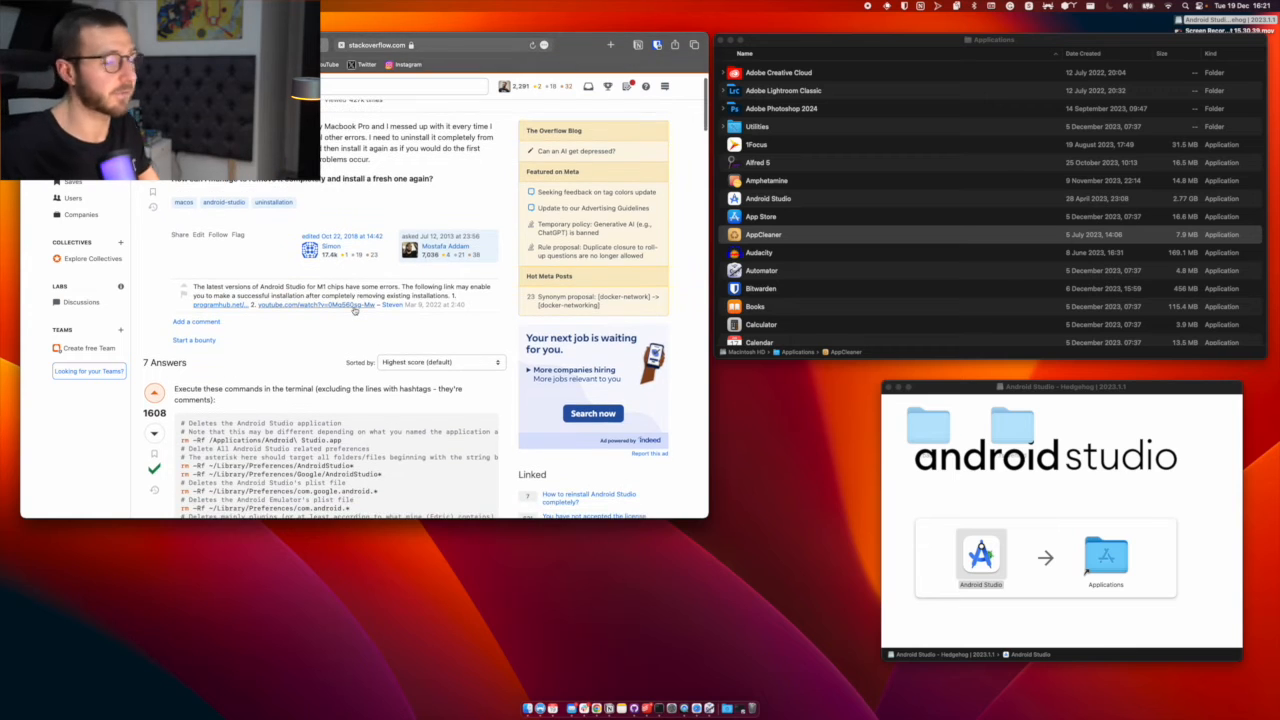
scroll(354, 320, "down", 3)
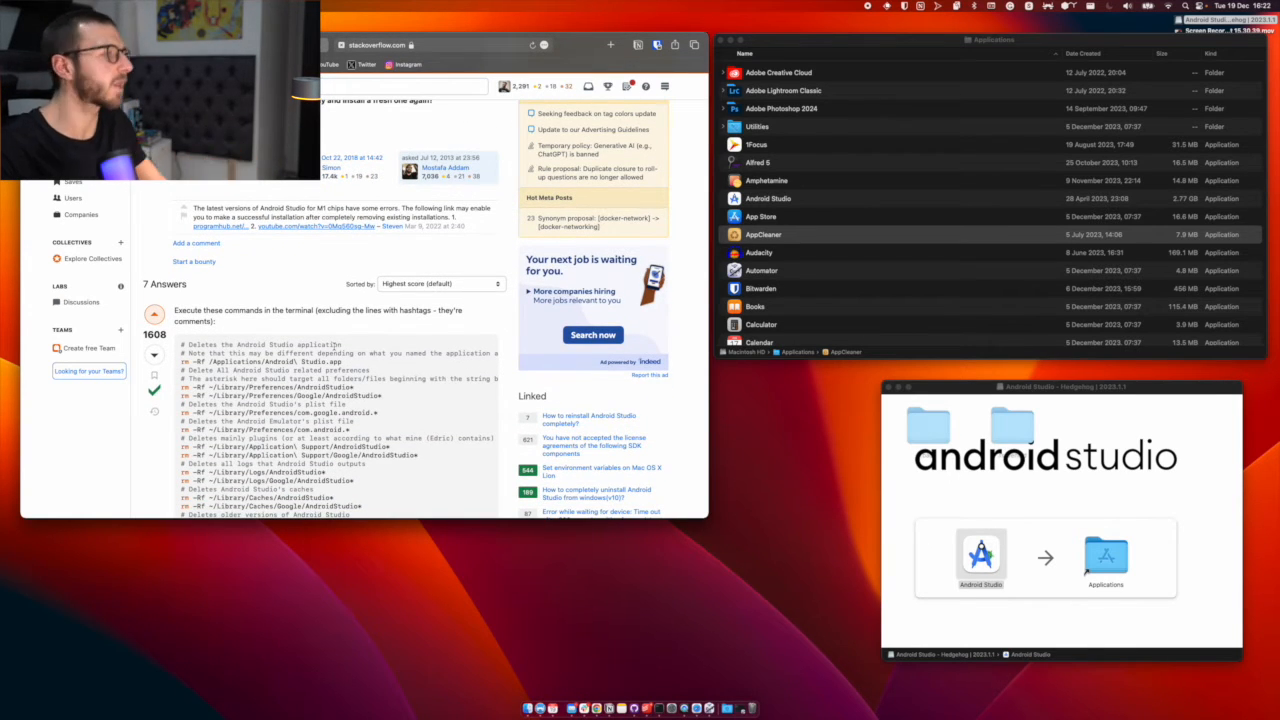
scroll(335, 345, "down", 1)
scroll(340, 320, "down", 5)
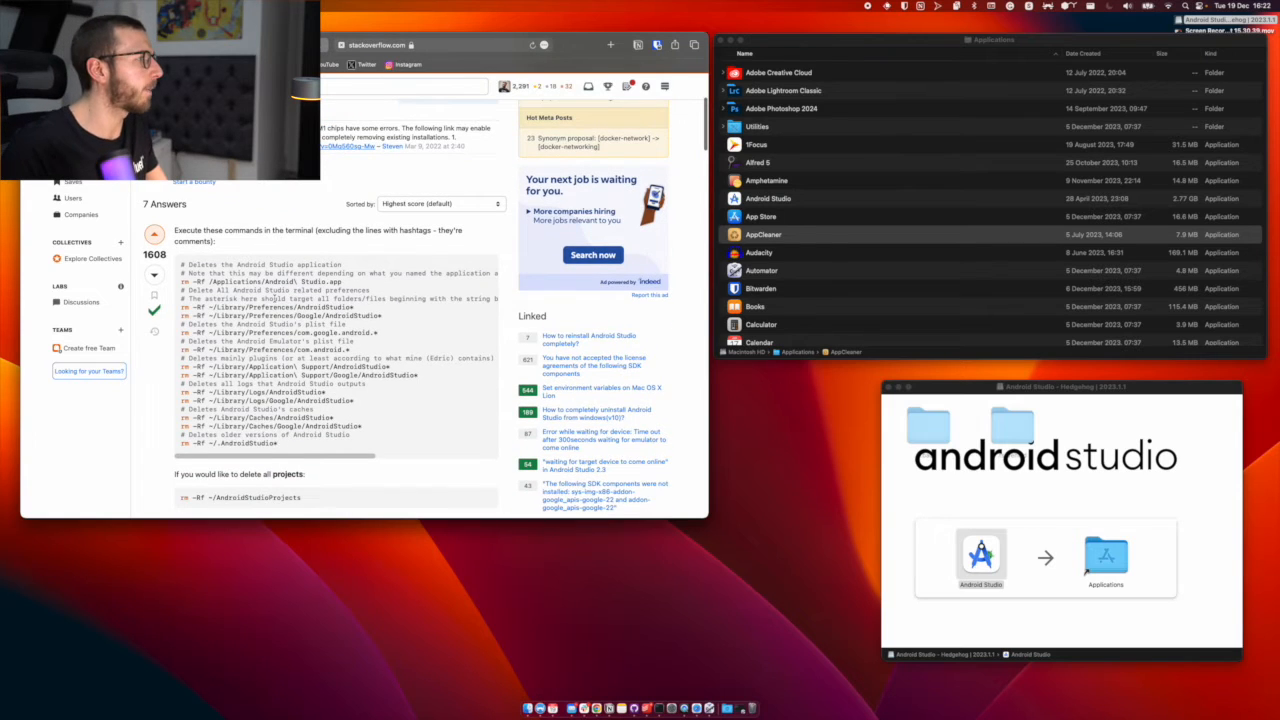
left_click_drag(297, 357, 185, 182)
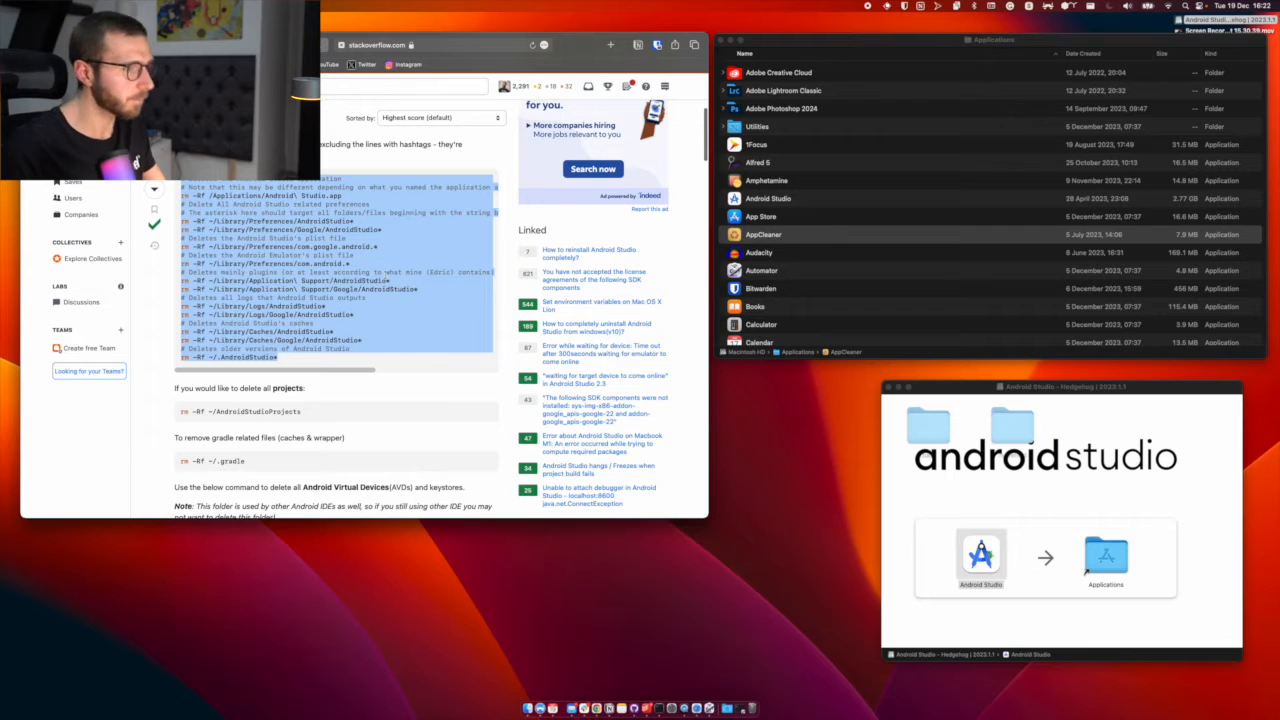
Step: Open iTerm and a Terminal window, and move the Terminal window clear of the Stack Overflow answer
key("super+space")
type("ite")
key("Return")
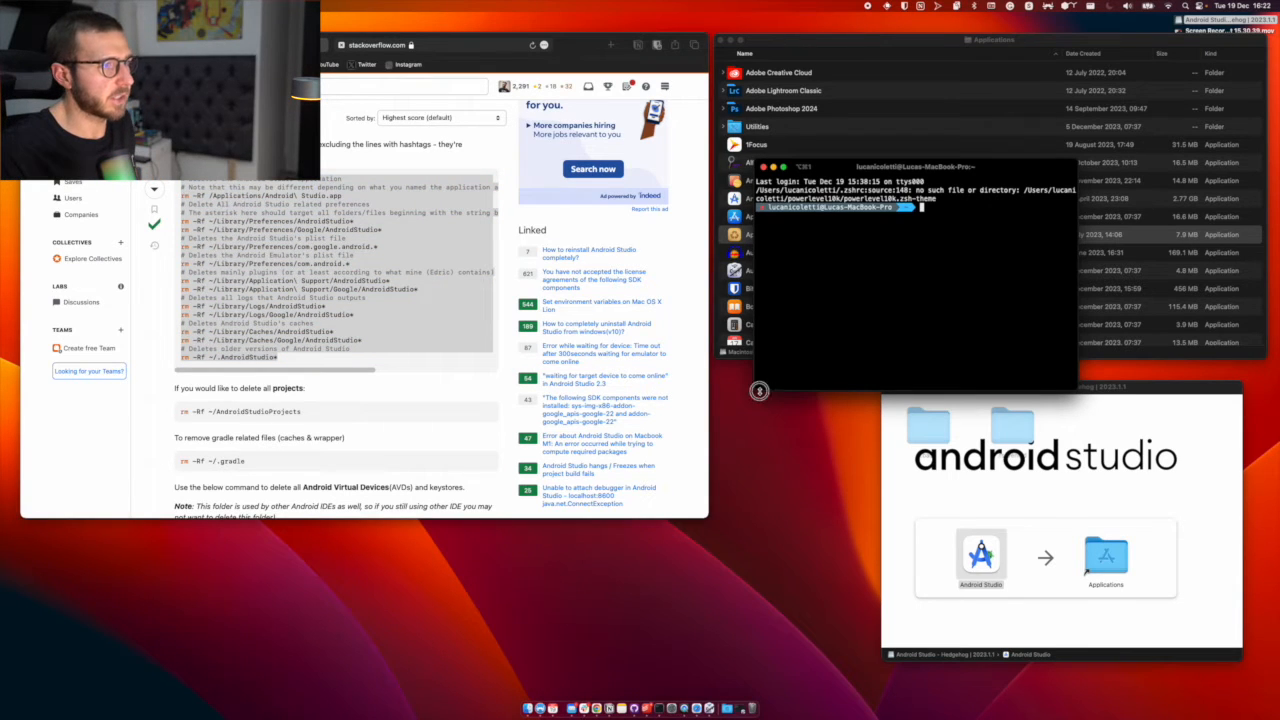
key("super+space")
type("term")
key("Return")
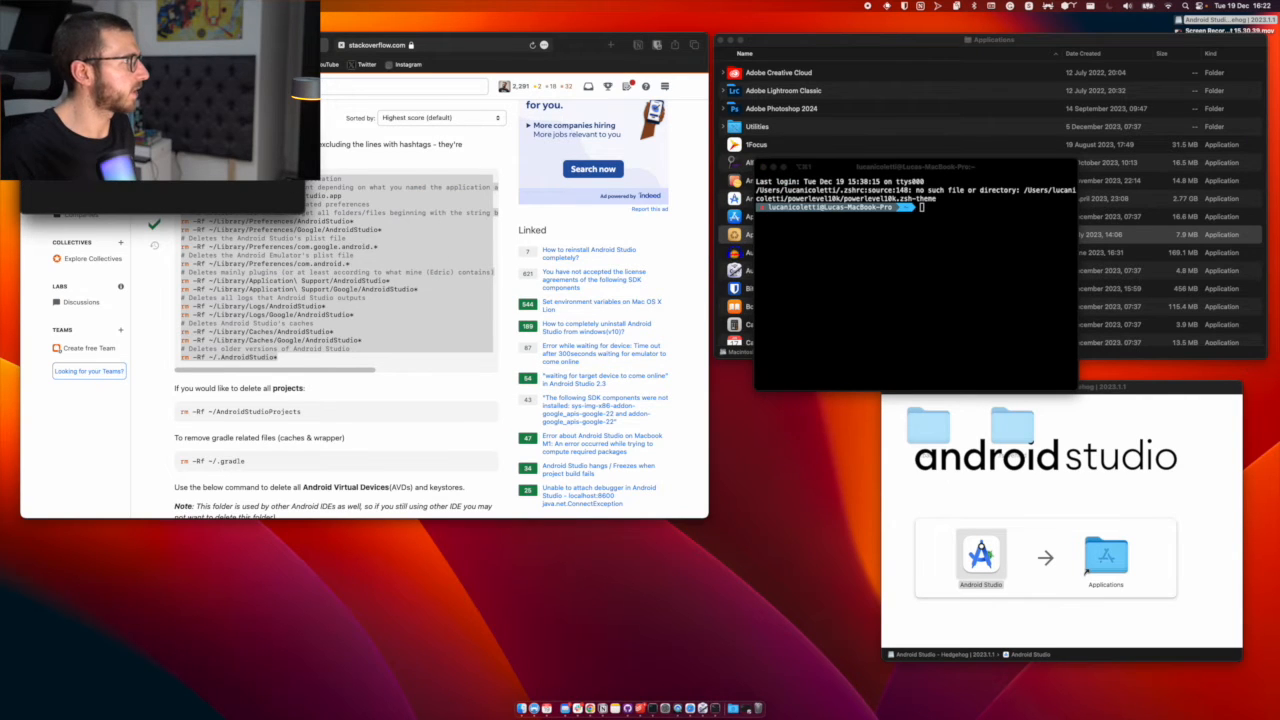
left_click_drag(214, 60, 282, 541)
Step: Copy the command rm -Rf ~/Library/Preferences/AndroidStudio* from the Stack Overflow answer and paste it at the iTerm prompt
left_click(347, 240)
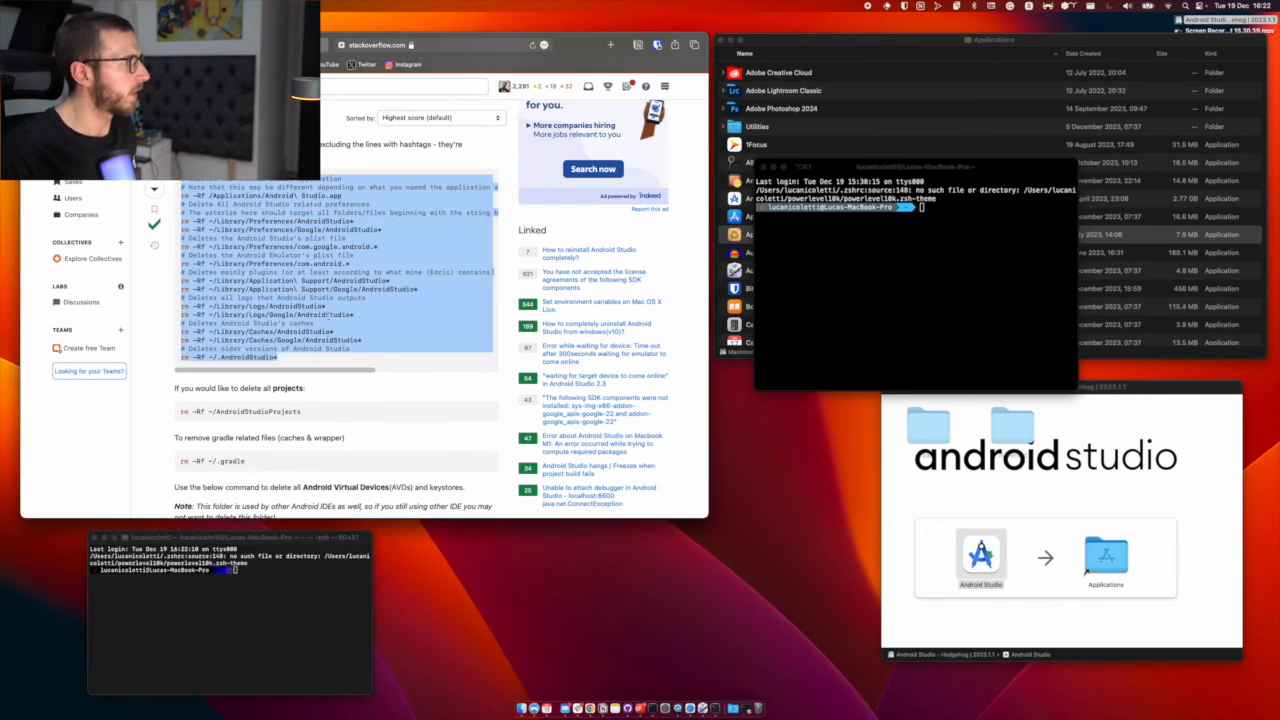
left_click_drag(368, 222, 173, 217)
key("super+c")
left_click(941, 296)
key("super+v")
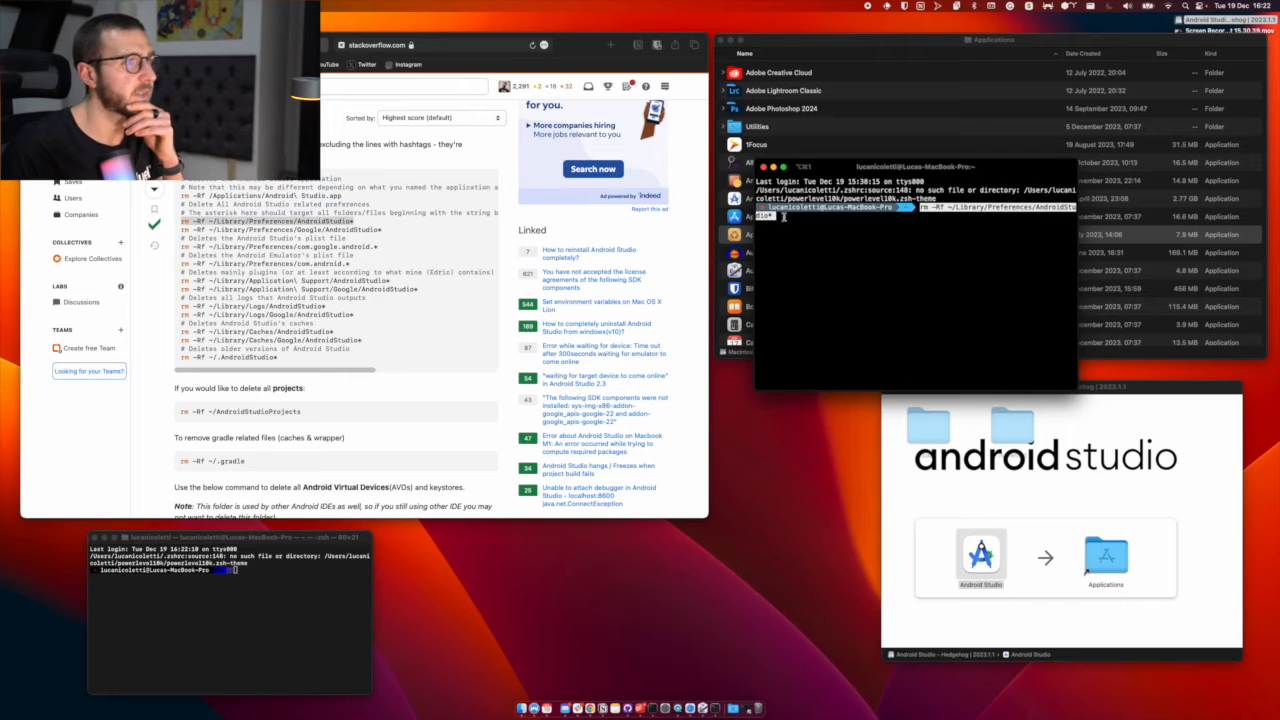
Step: Run rm -Rf ~/Library/Preferences/AndroidStudio* in iTerm and again in Terminal, and close both windows
key("Return")
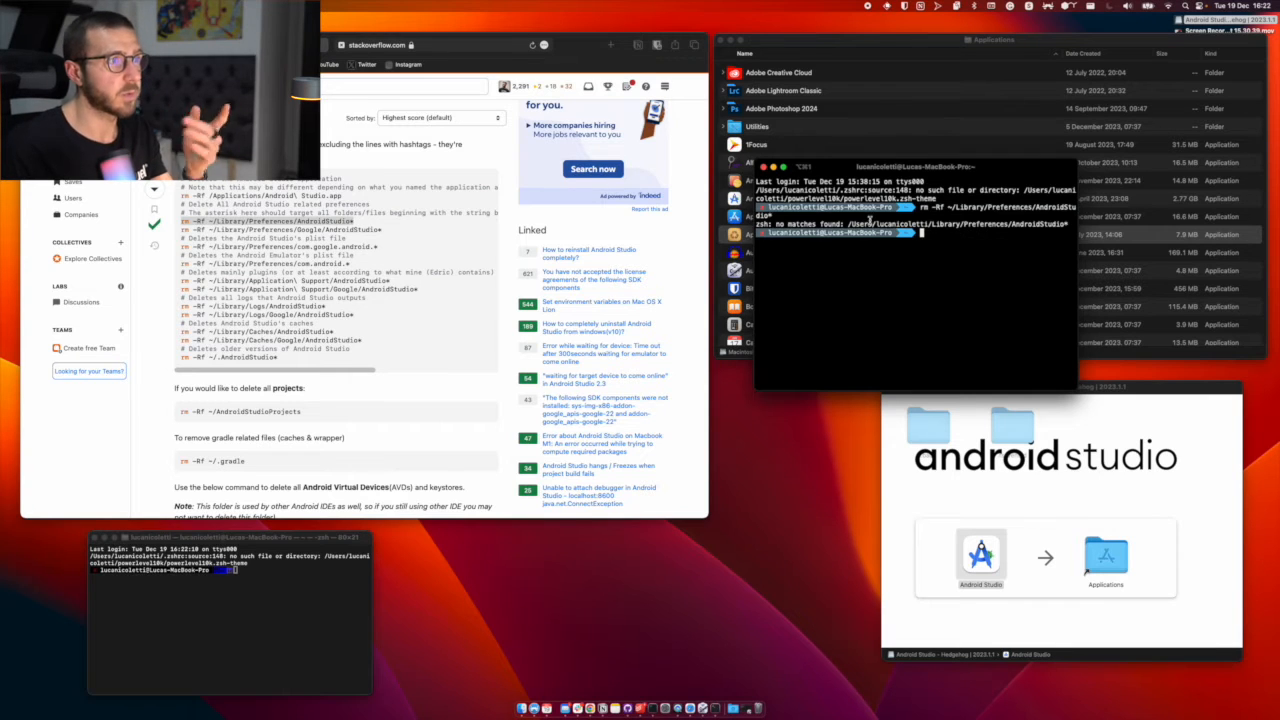
left_click(240, 614)
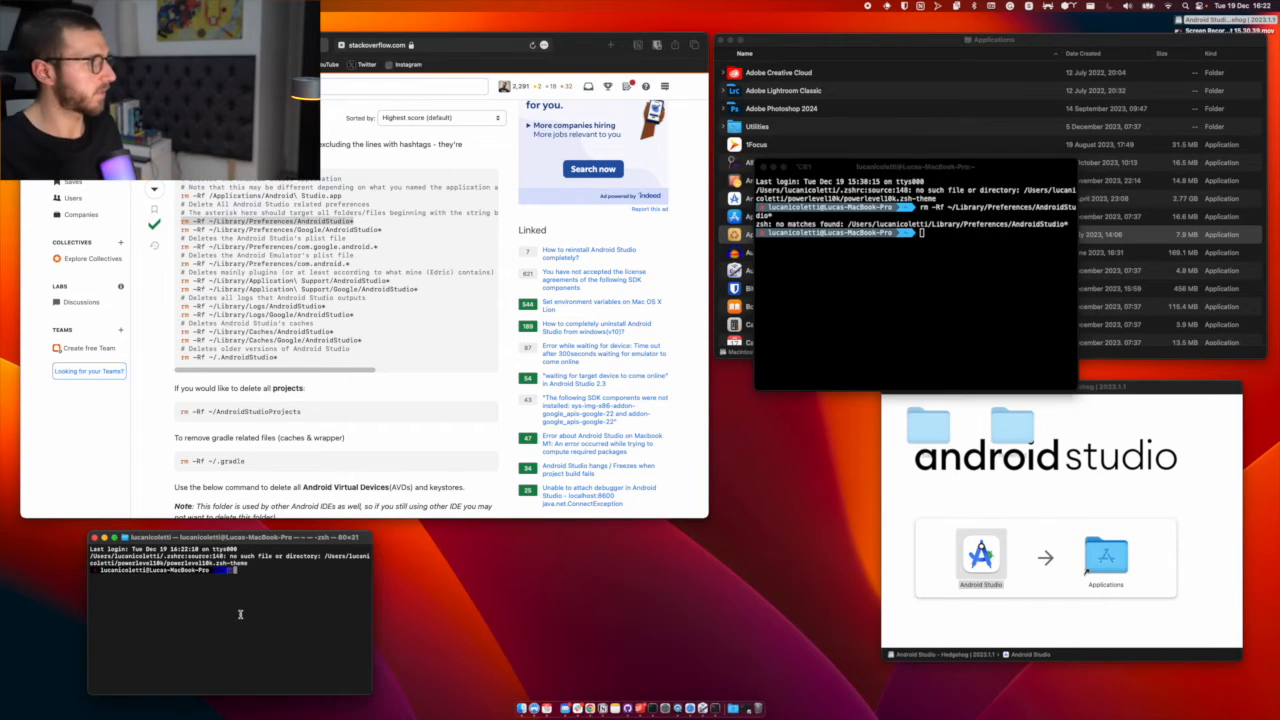
key("super+v")
key("Return")
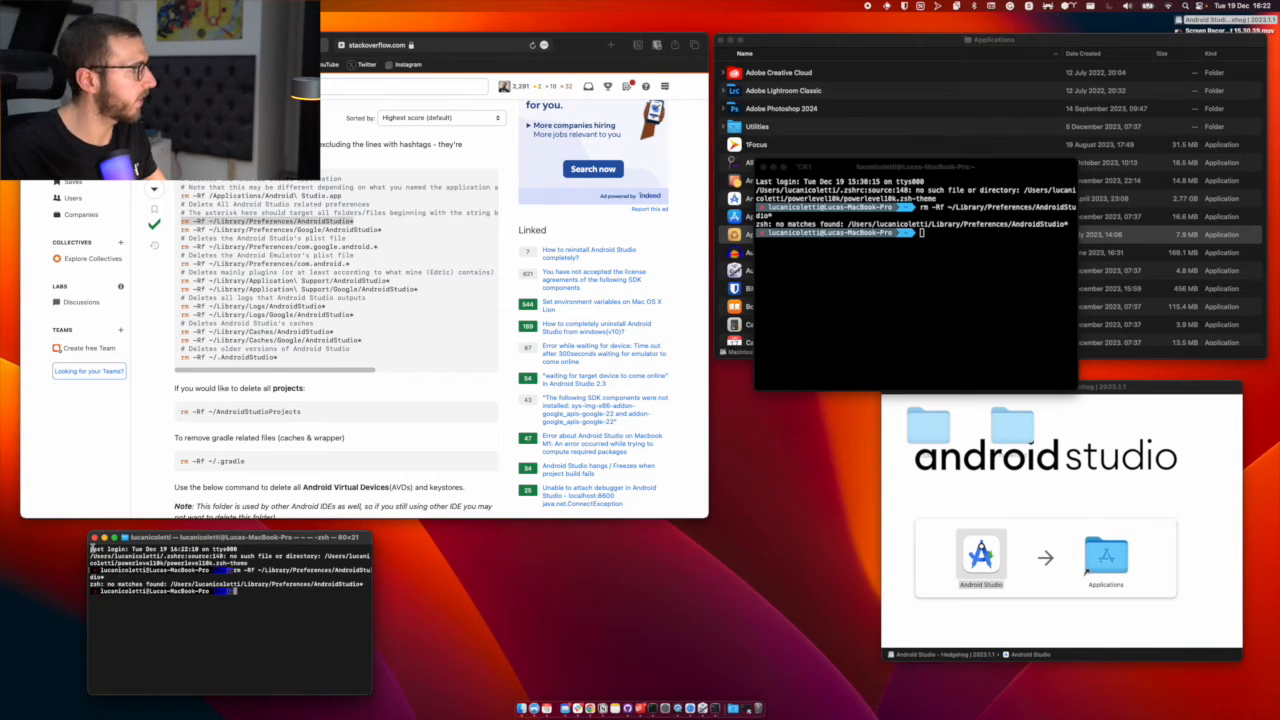
left_click(94, 539)
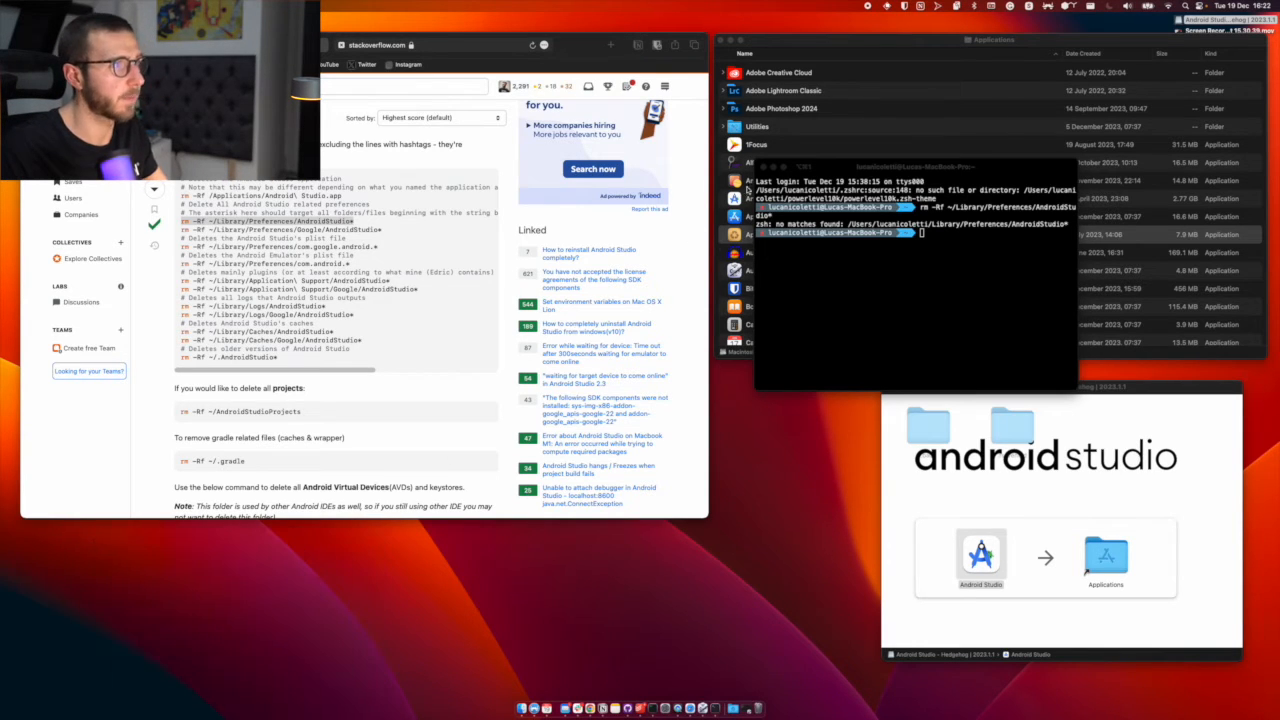
left_click(761, 167)
Step: Restore the Automator workflow Uninstall Android Studio Completely and check its rm commands against the Stack Overflow answer
left_click(310, 219)
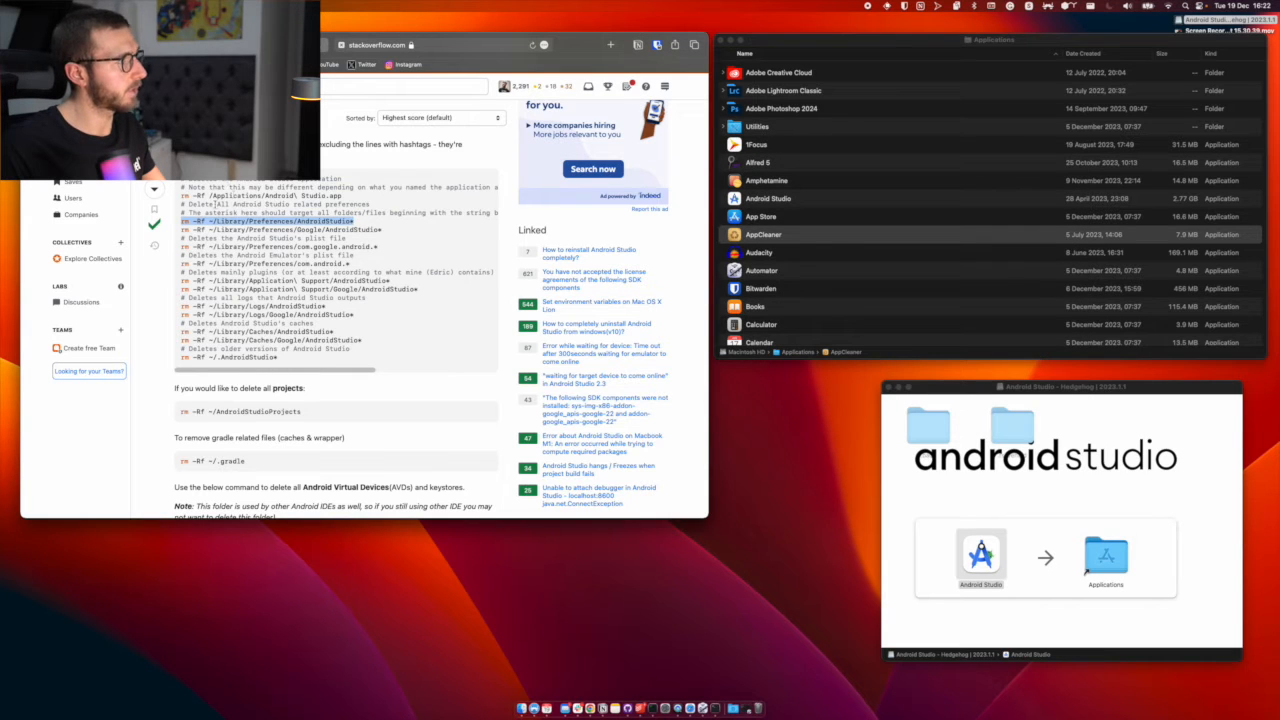
left_click(359, 222)
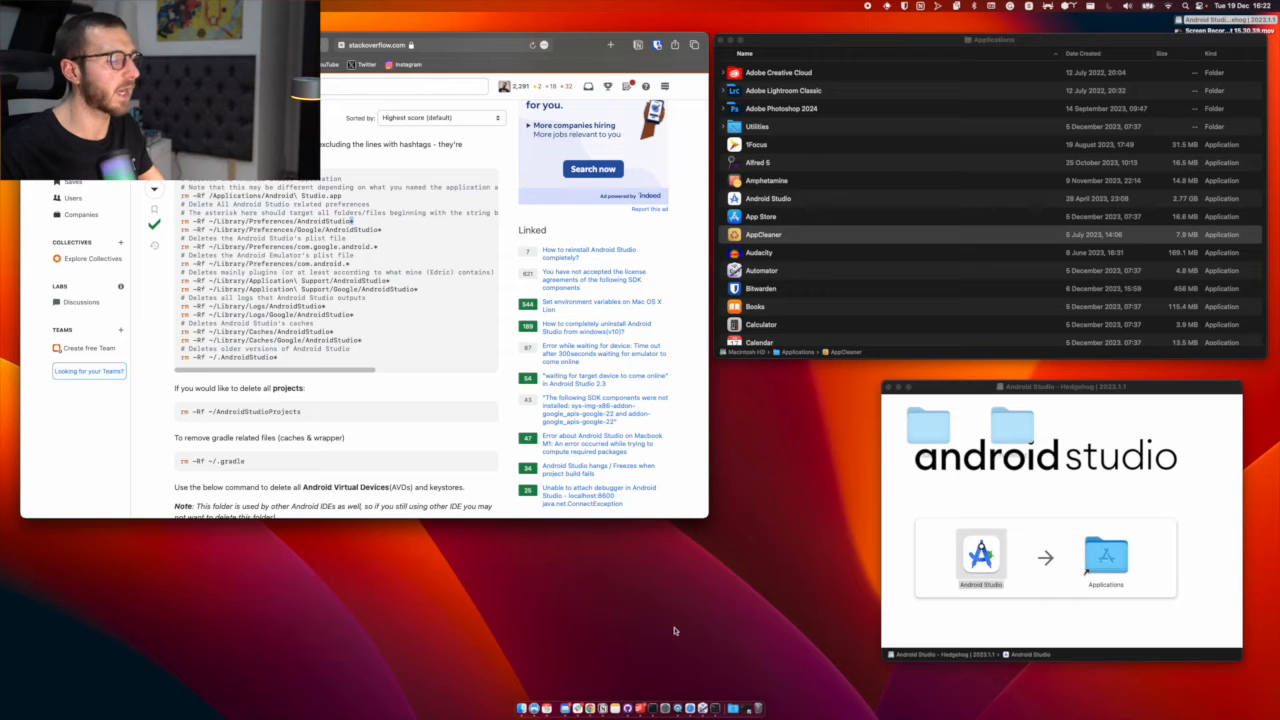
left_click(728, 698)
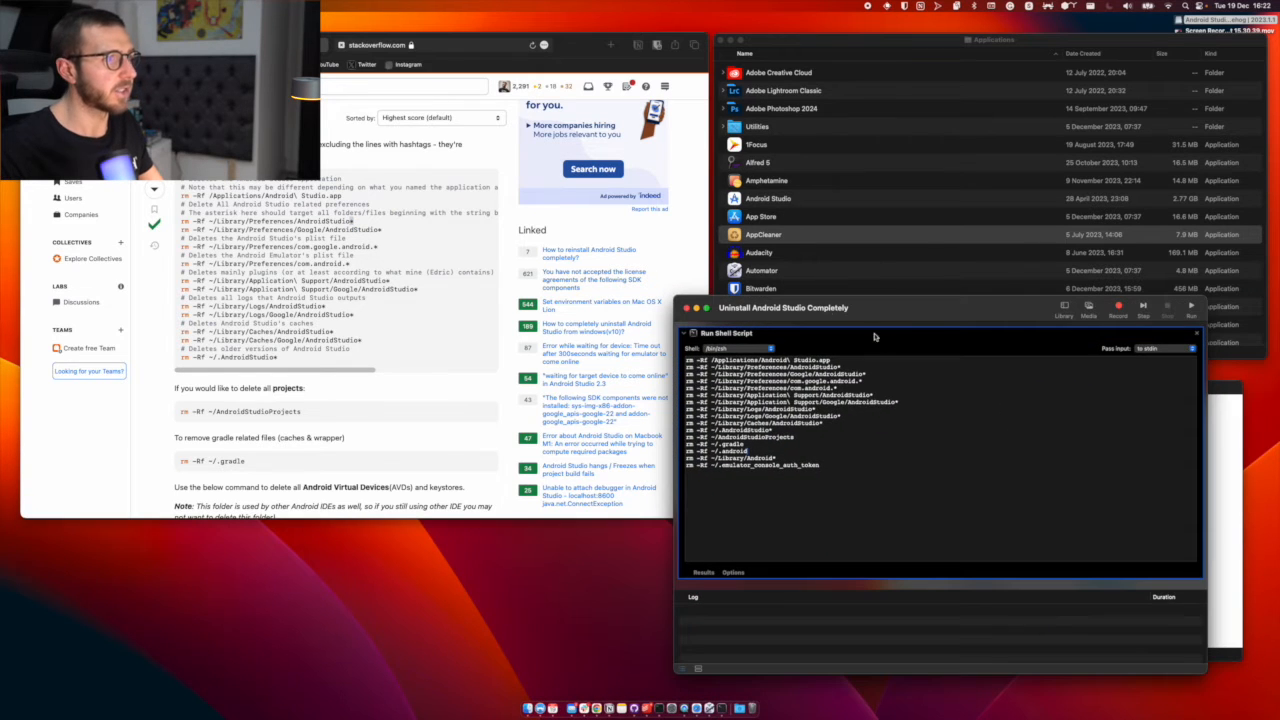
left_click_drag(928, 313, 581, 214)
left_click_drag(508, 370, 302, 263)
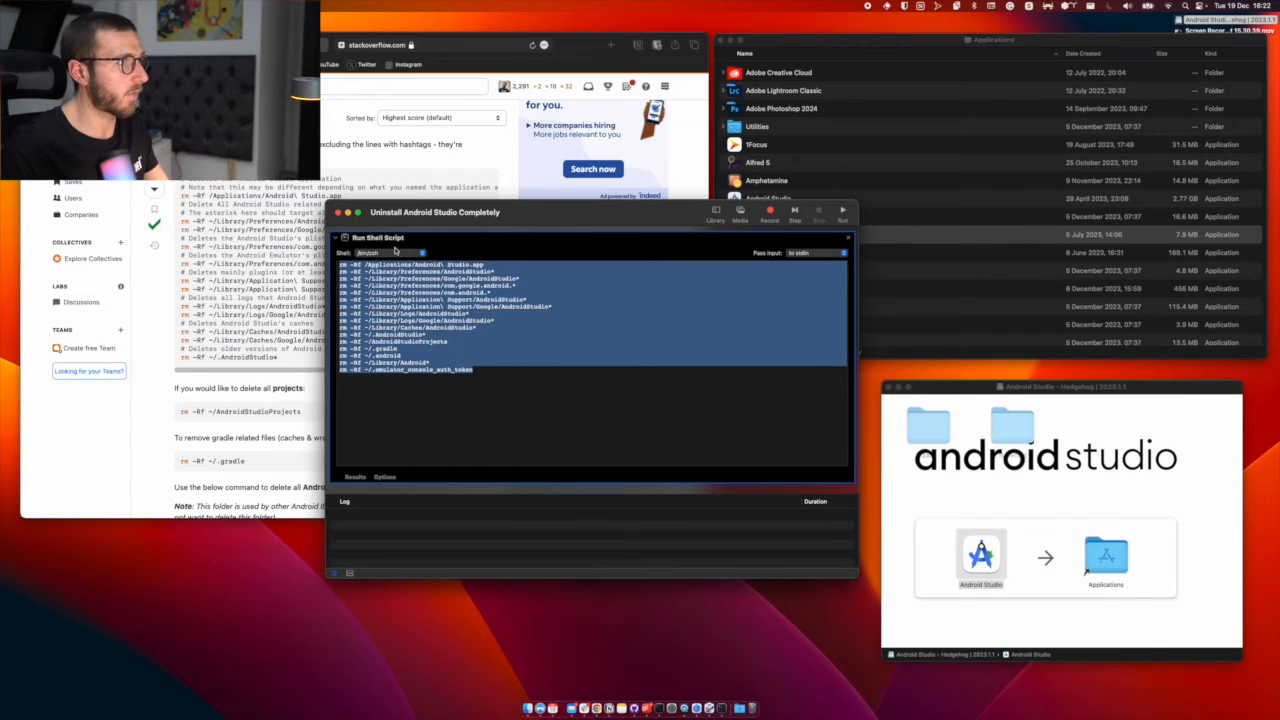
left_click(440, 413)
scroll(236, 420, "down", 5)
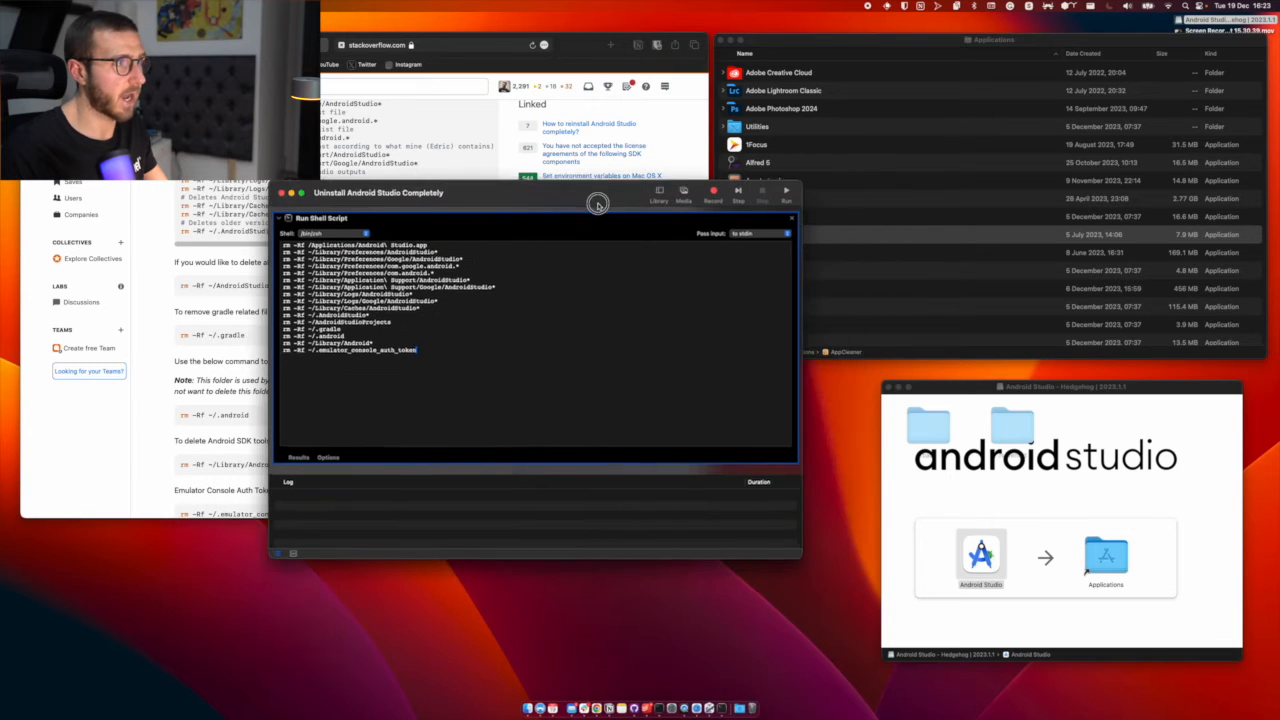
Step: Run the Uninstall Android Studio Completely workflow and minimize its window
left_click(786, 190)
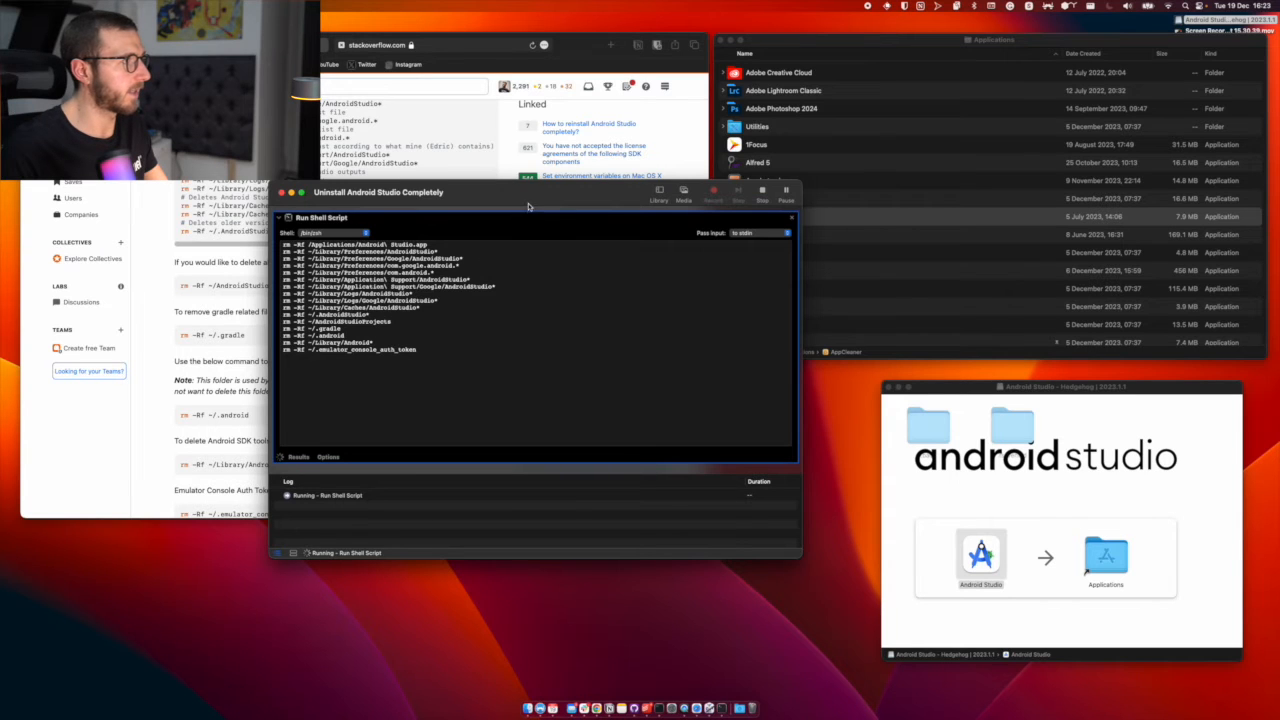
mouse_move(530, 199)
left_mouse_down()
mouse_move(530, 185)
mouse_move(523, 212)
left_mouse_up()
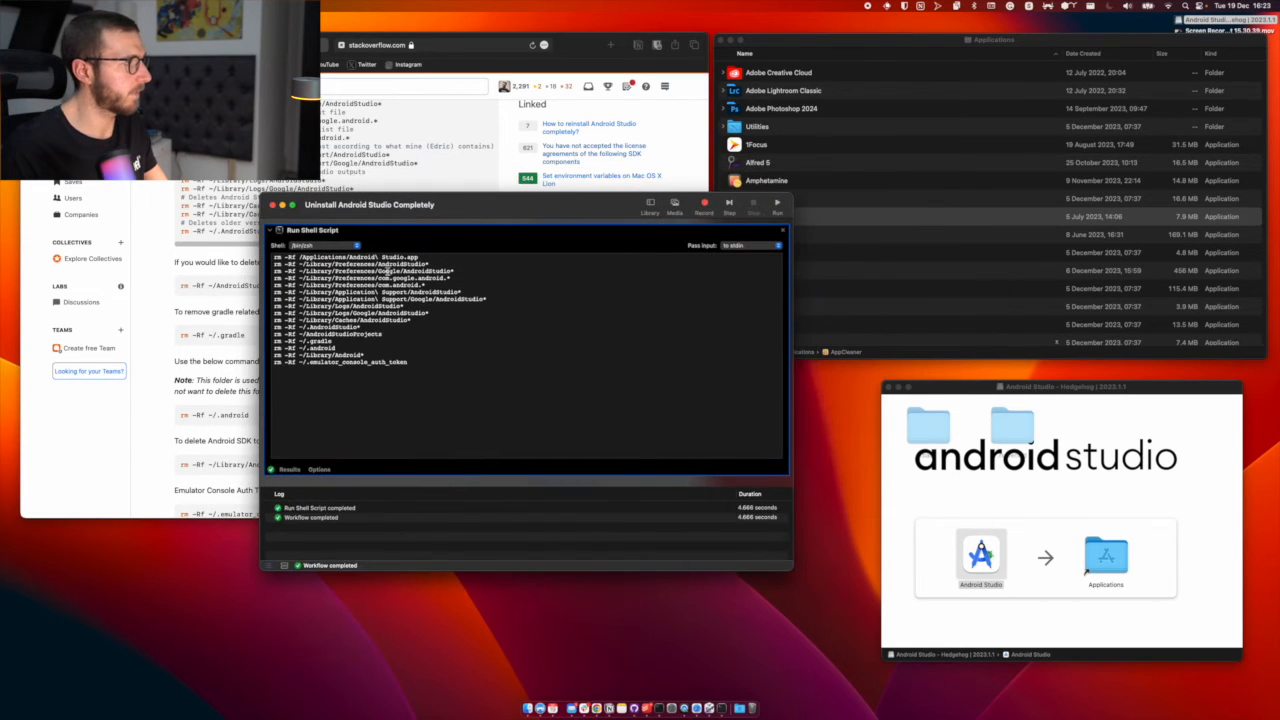
left_click(282, 205)
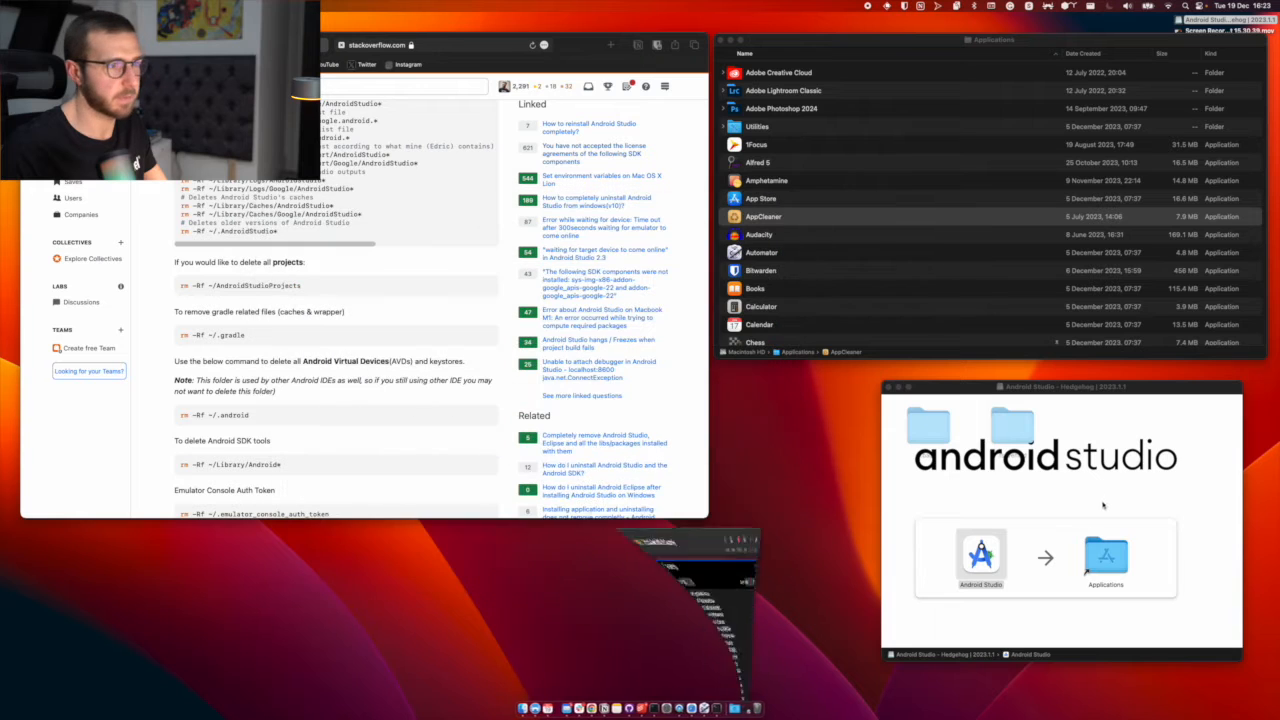
Step: Copy Android Studio from the mounted disk image into the Applications folder
left_click_drag(981, 553, 1100, 553)
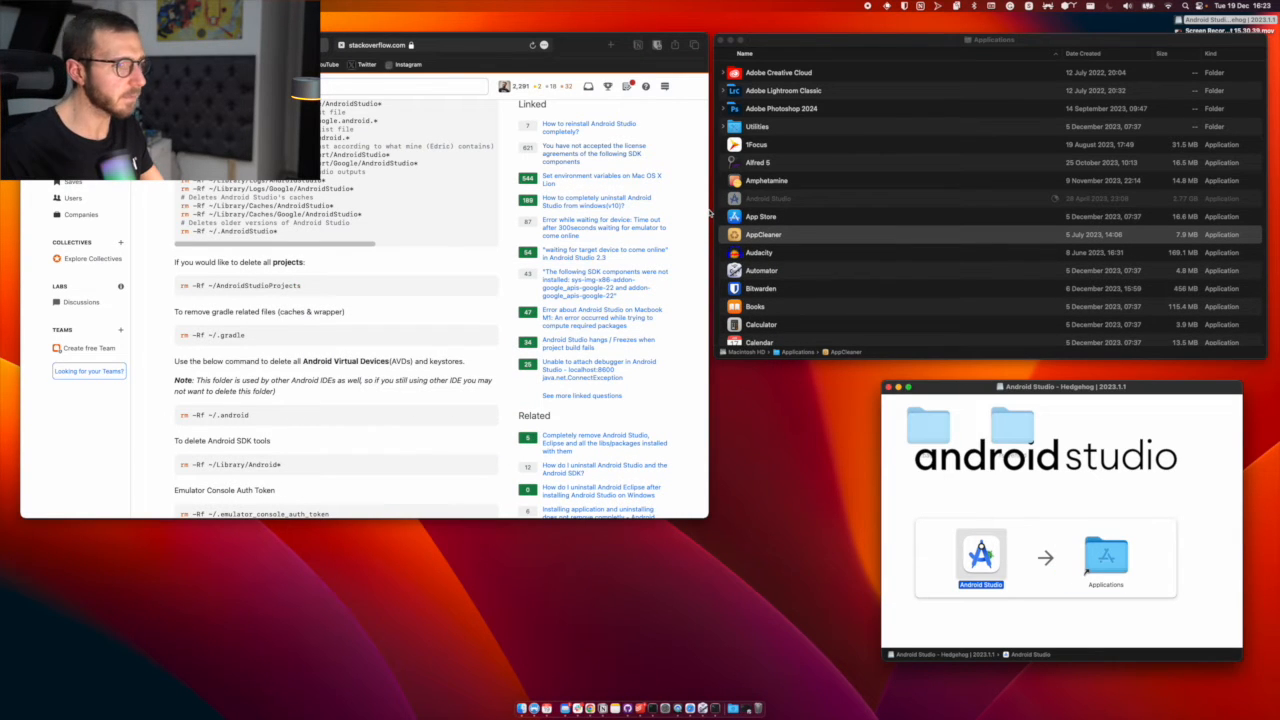
left_click_drag(613, 296, 640, 292)
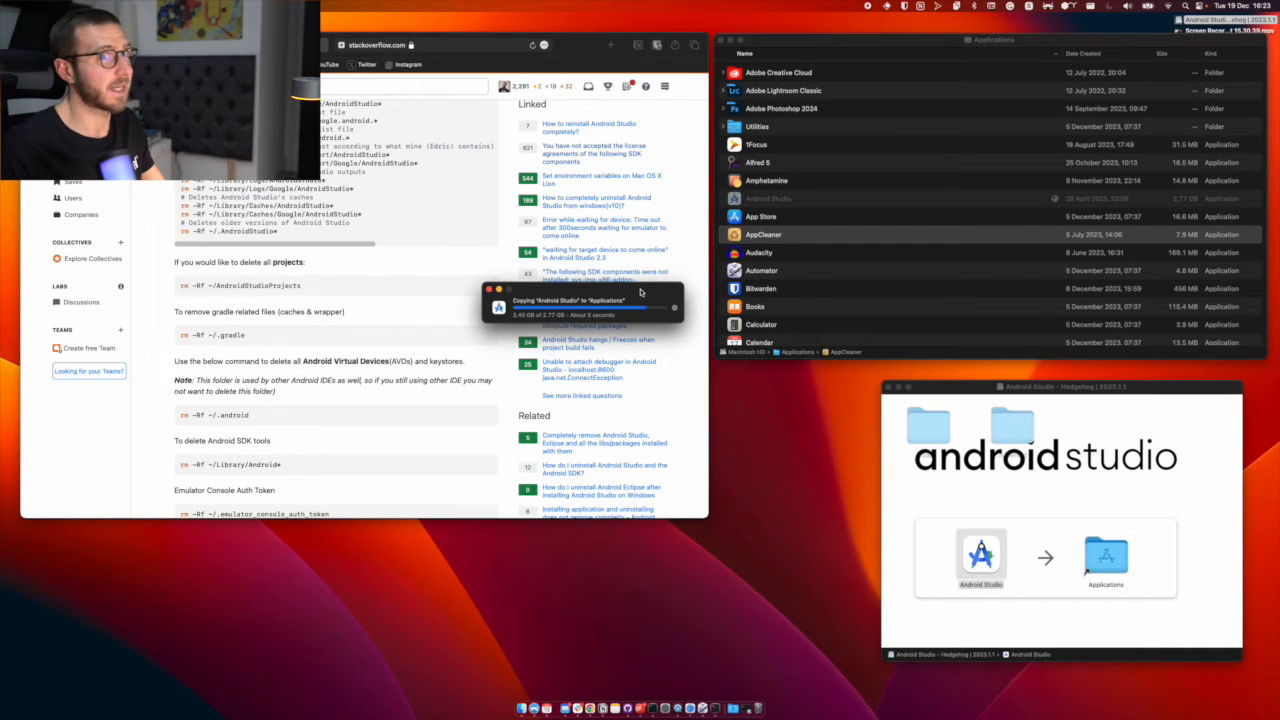
Step: Launch Android Studio from Applications and start it with Do not import settings
left_click(778, 202)
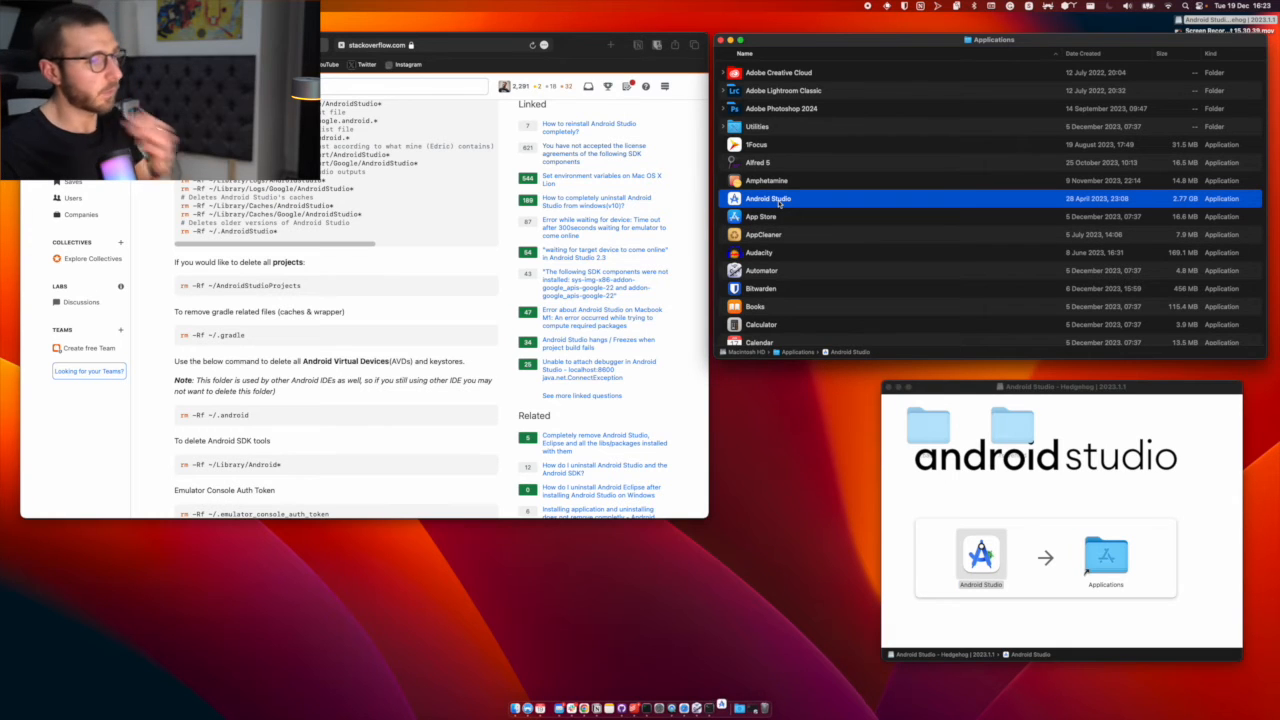
double_click(778, 200)
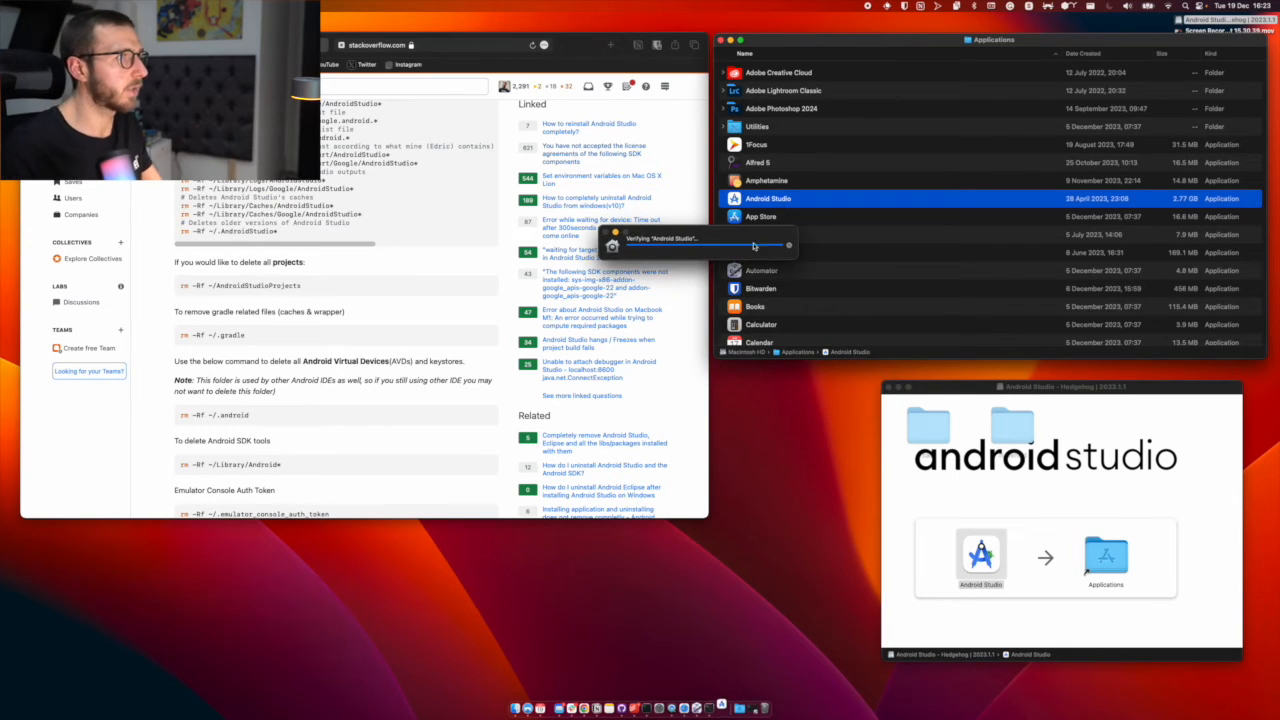
left_click_drag(707, 237, 657, 248)
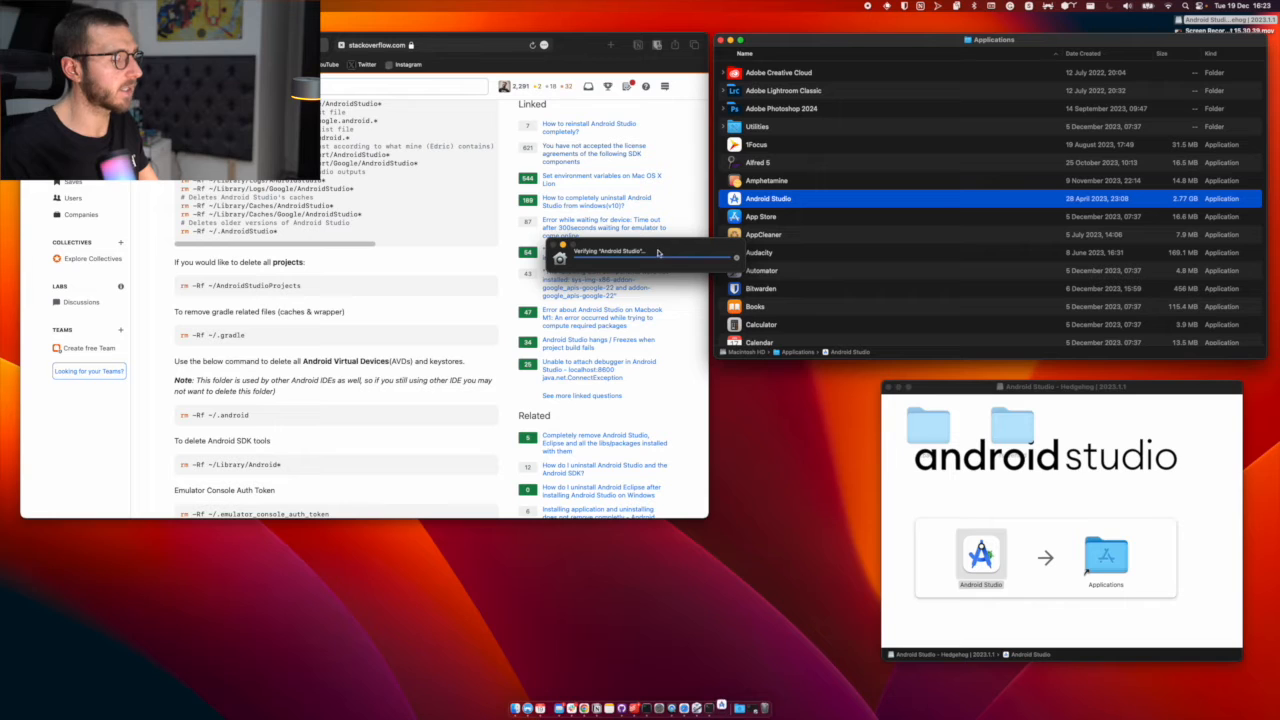
left_click(669, 267)
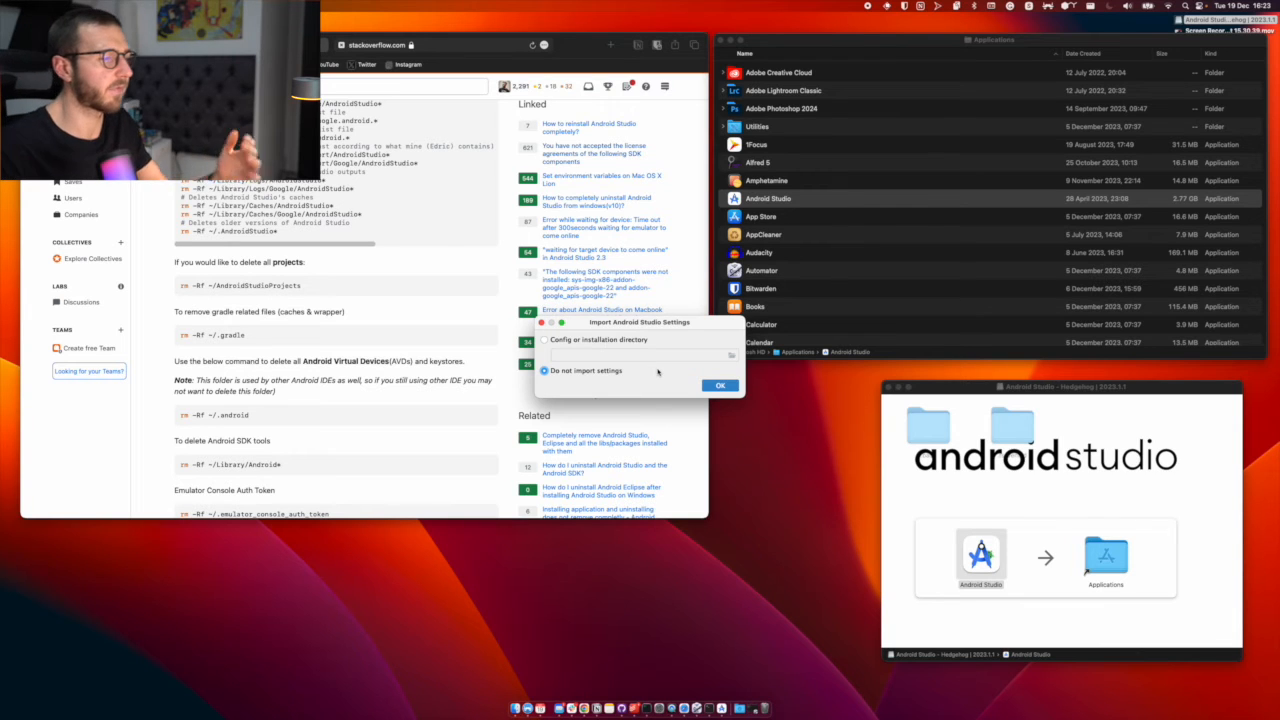
left_click(716, 385)
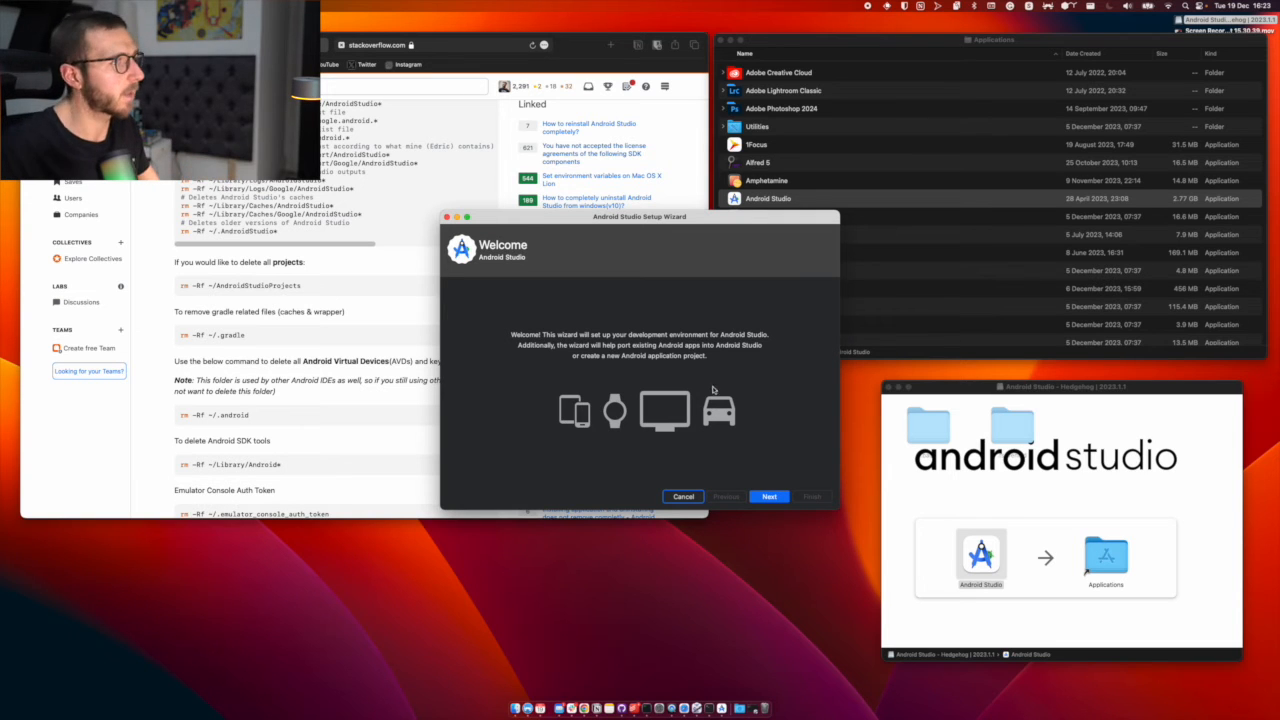
Step: Accept the android-sdk-license and android-sdk-arm-dbt-license agreements in the Setup Wizard and start downloading the SDK components
left_click(776, 496)
left_click(778, 496)
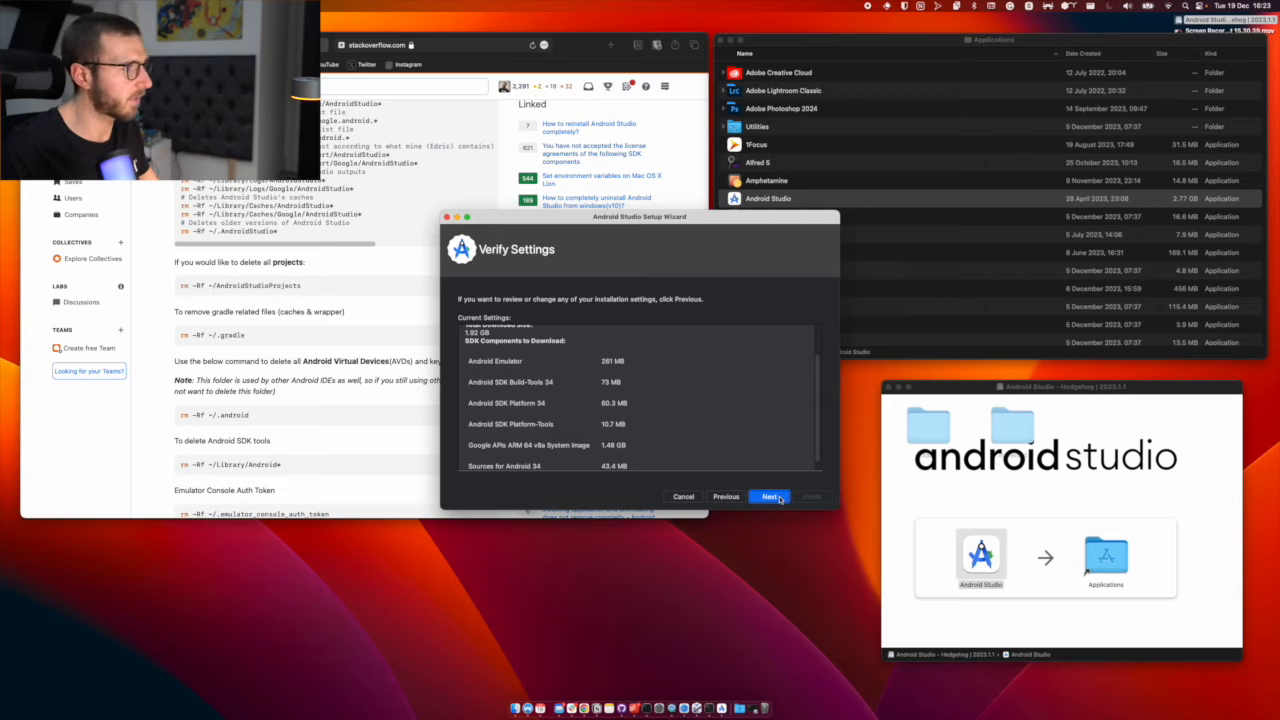
left_click_drag(660, 219, 575, 211)
left_click(734, 460)
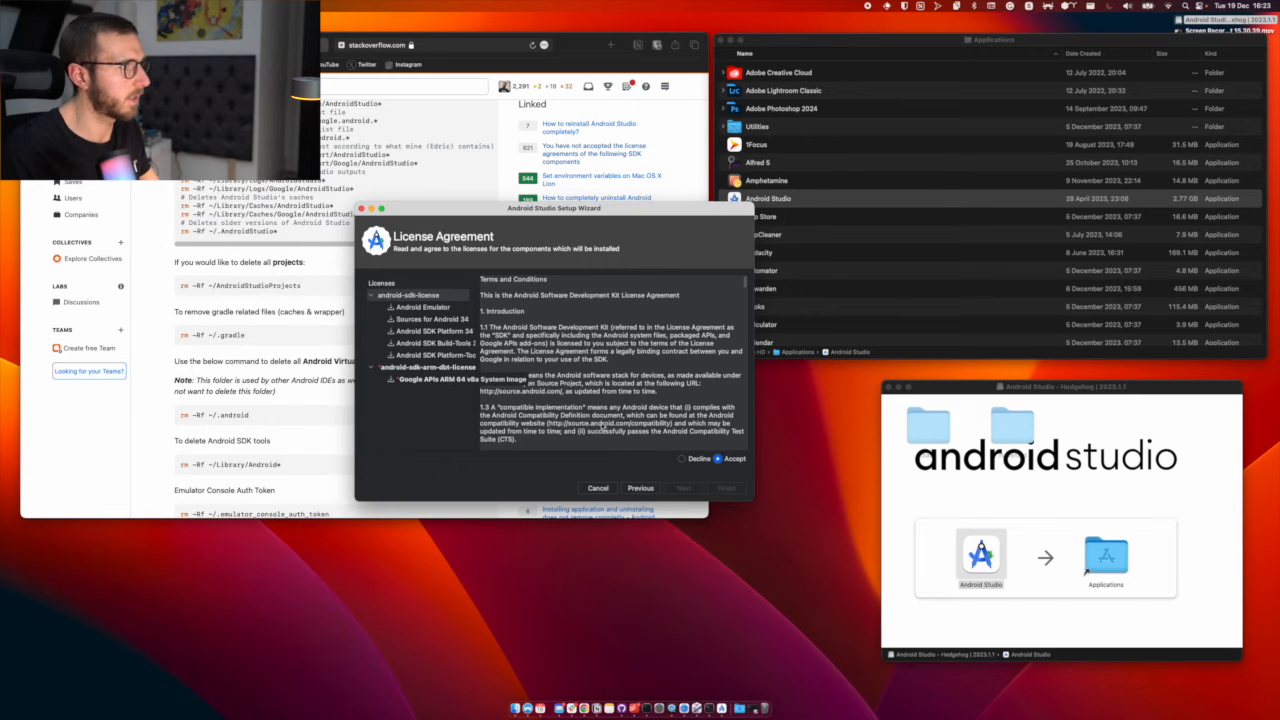
left_click(440, 379)
left_click(719, 459)
left_click(726, 489)
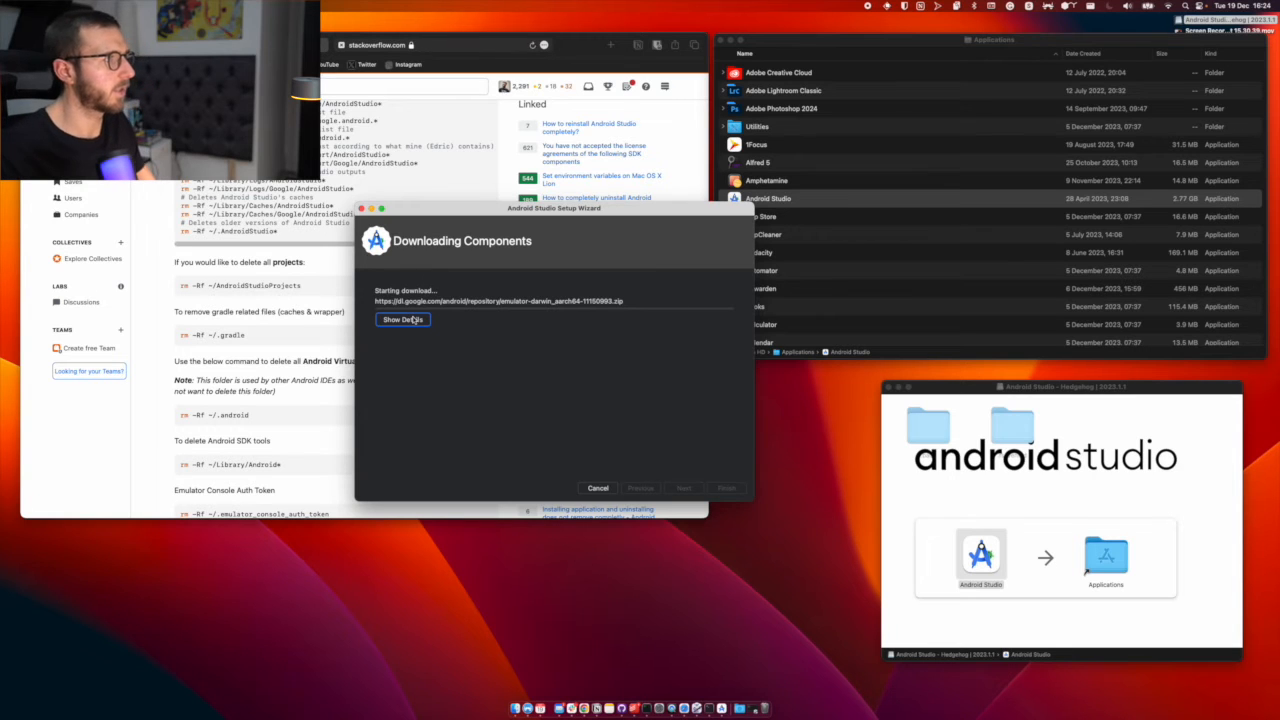
Step: Move the Setup Wizard aside and close the Android Studio disk image and Applications windows
left_click_drag(478, 222, 588, 191)
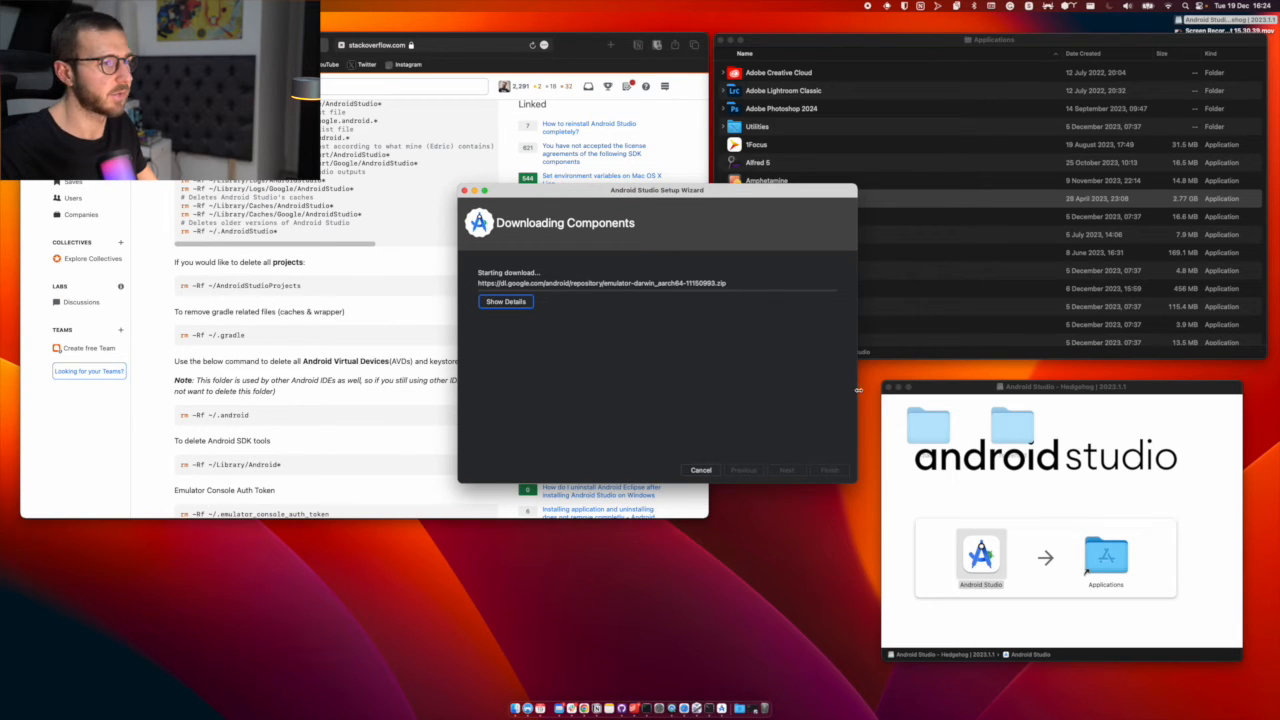
left_click(888, 388)
left_click_drag(879, 38, 846, 209)
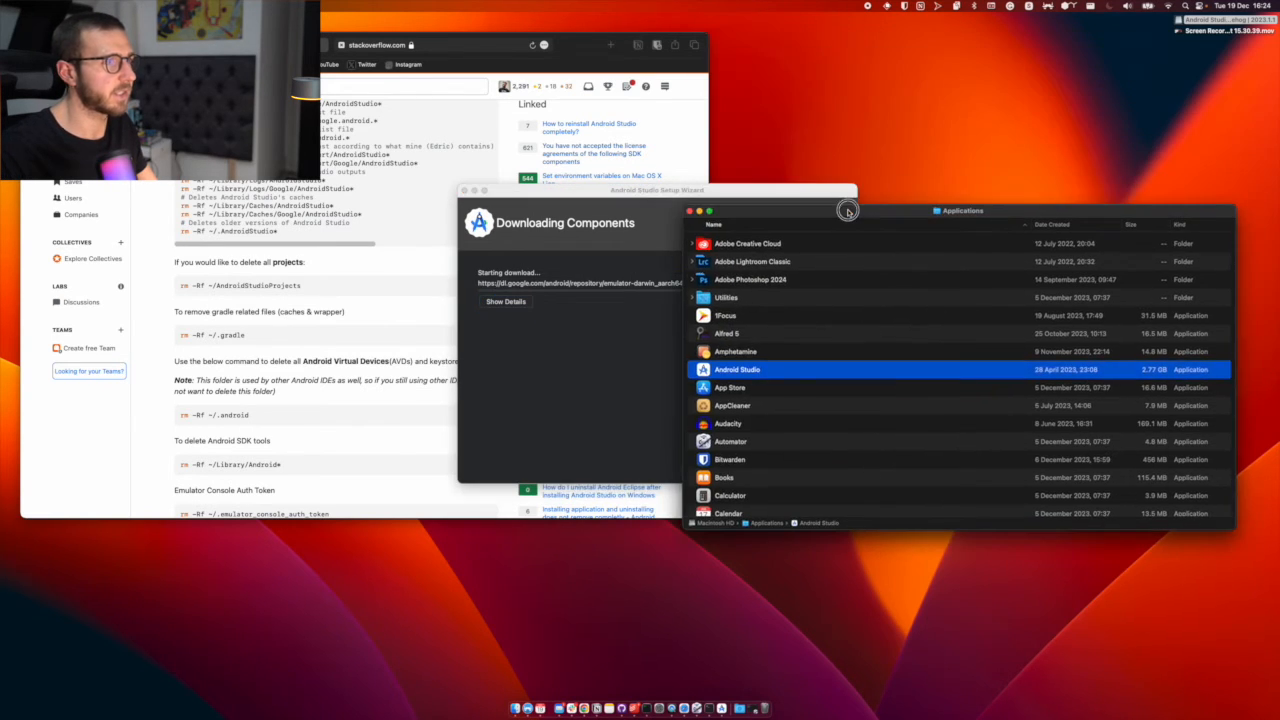
left_click(689, 211)
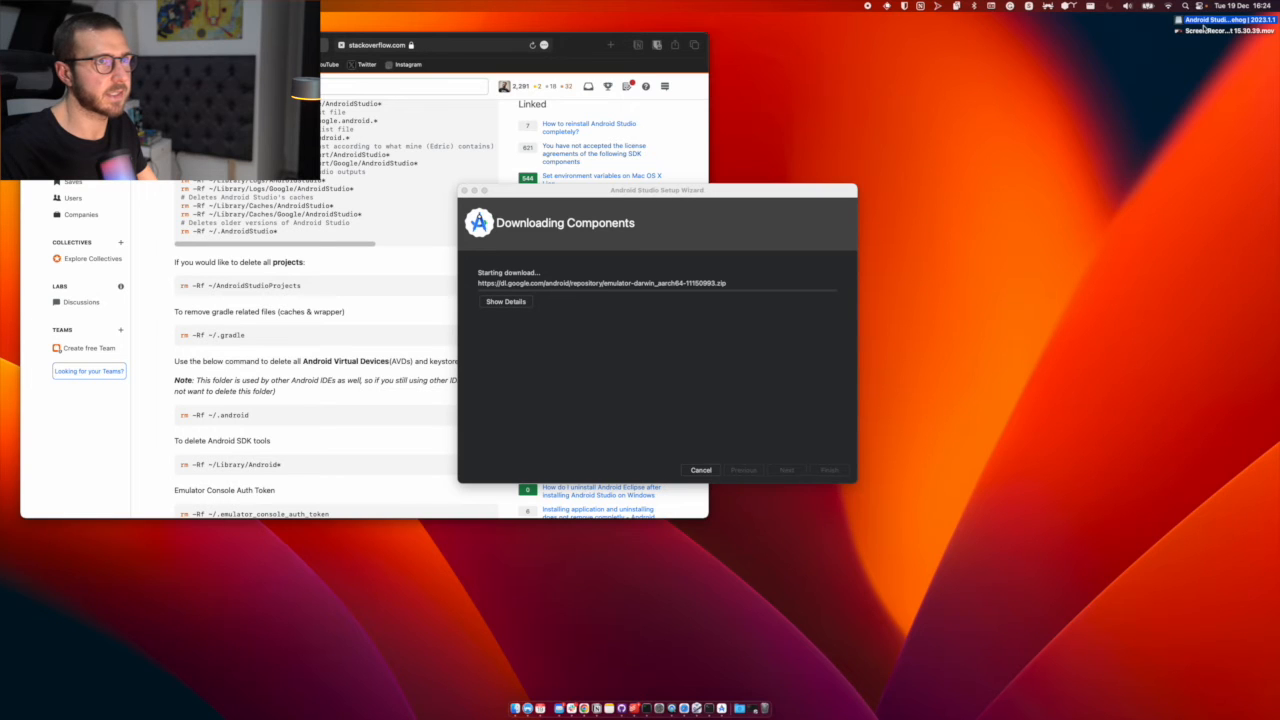
Step: Eject the Android Studio disk image and move android-studio-2023.1.1.26-mac_arm.dmg from Downloads to the Trash
left_click_drag(1205, 21, 772, 688)
left_click(760, 688)
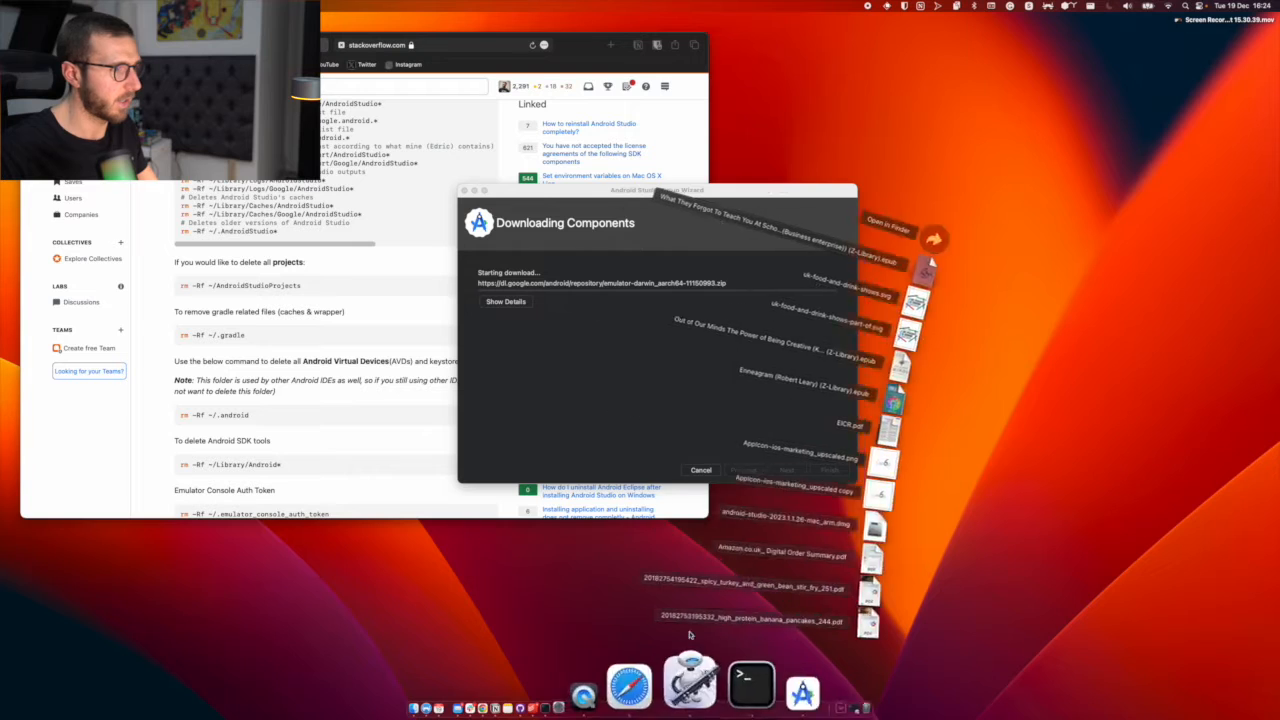
left_click_drag(775, 524, 768, 686)
Step: Show the component download details and finish the Setup Wizard once the download completes
left_click_drag(602, 188, 631, 186)
left_click(533, 300)
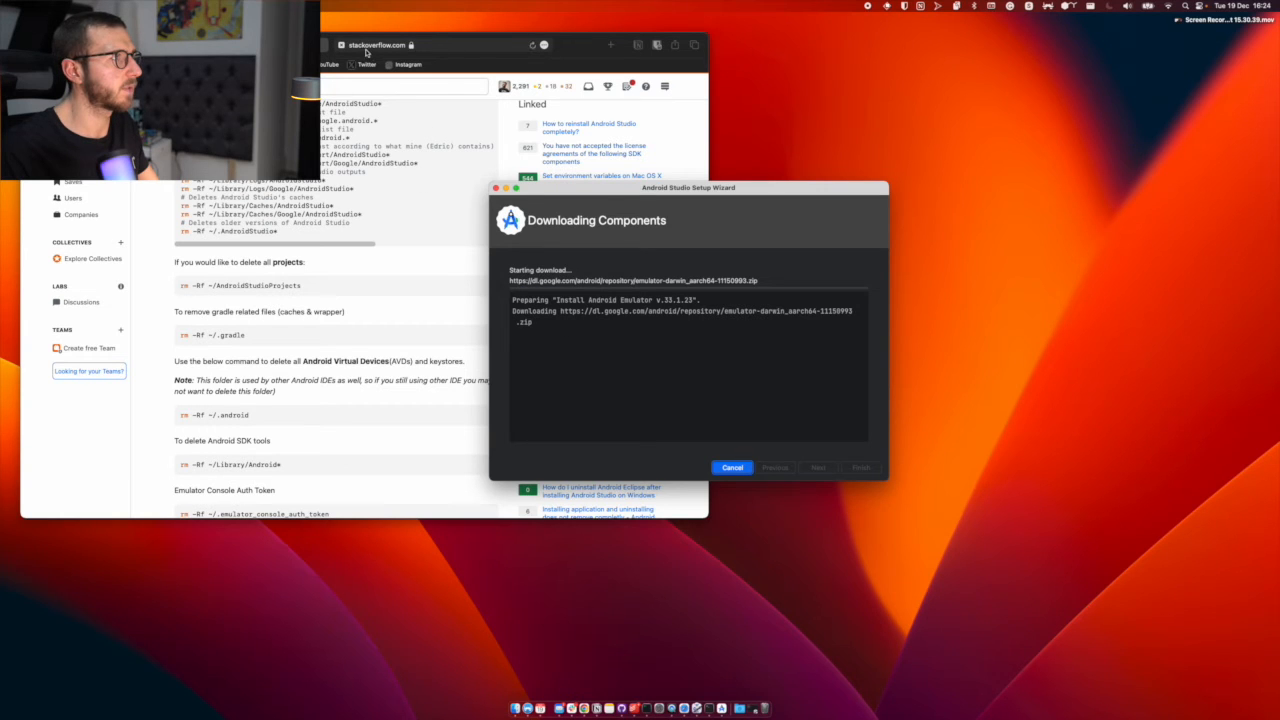
left_click_drag(609, 195, 581, 201)
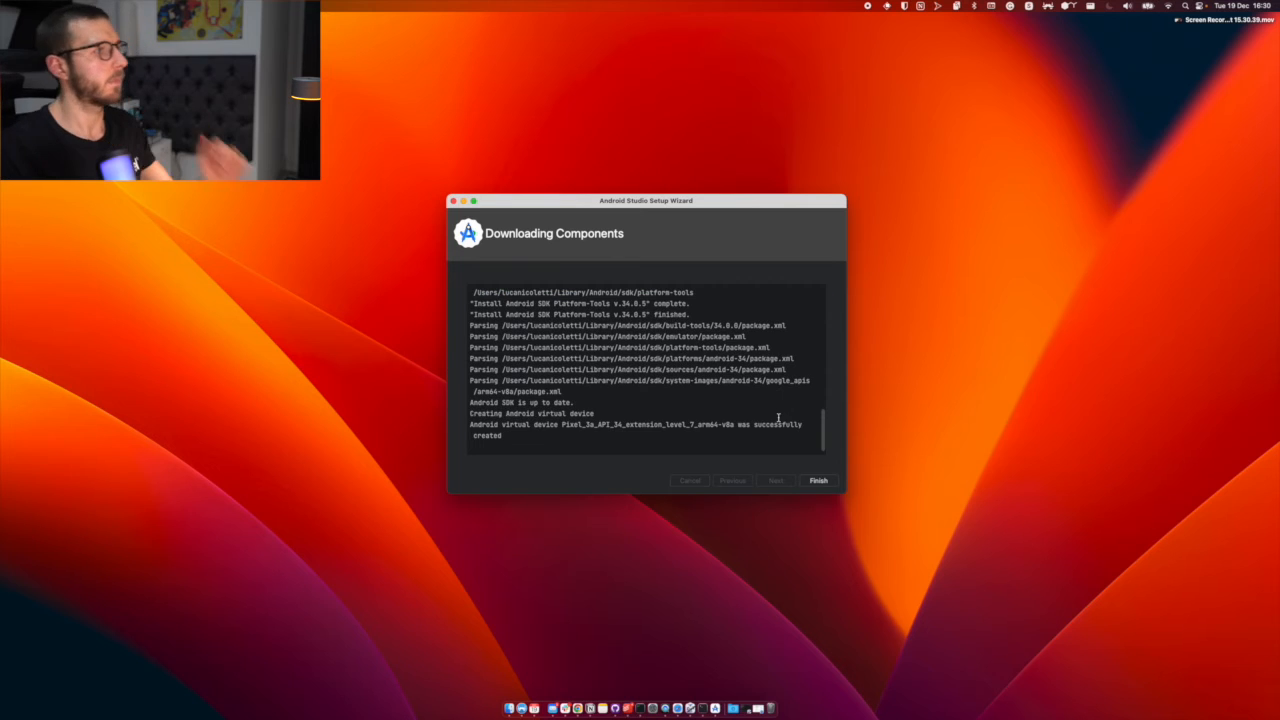
left_click(818, 480)
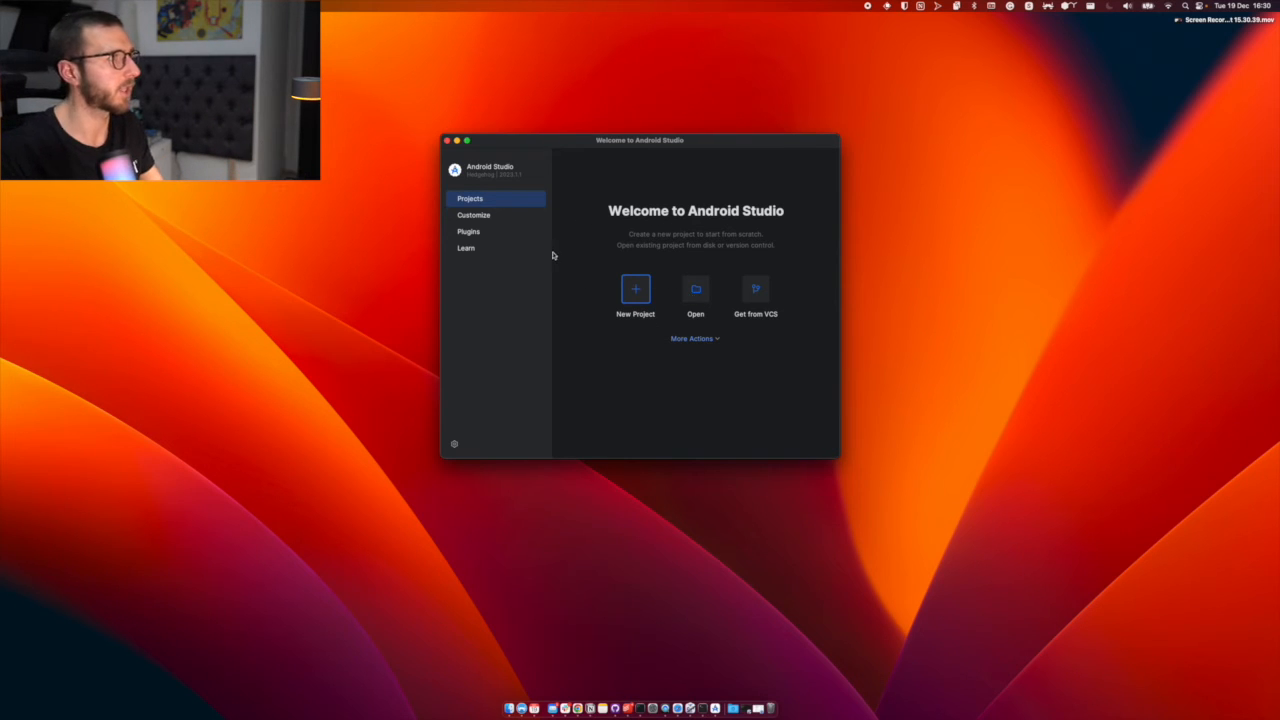
Step: Enlarge the Welcome window and check its Plugins, Customize and Learn pages for leftover settings, ending on Projects
left_click(489, 234)
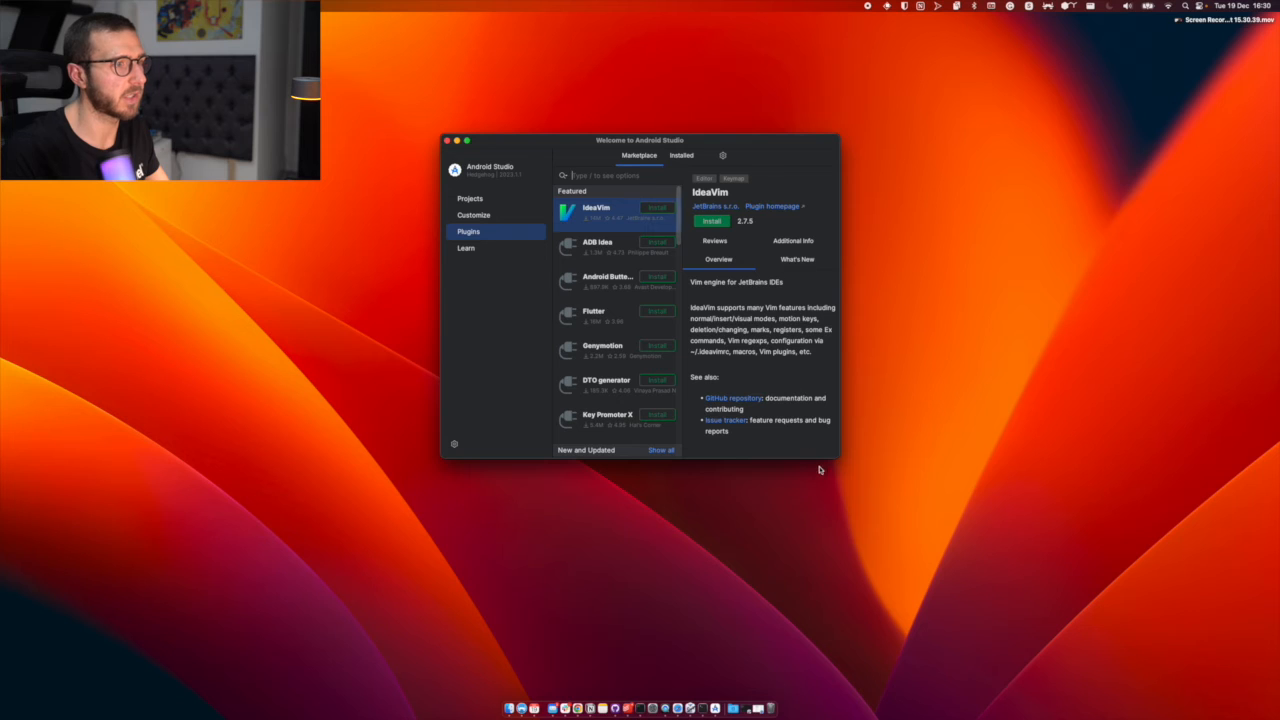
left_click_drag(834, 463, 1077, 579)
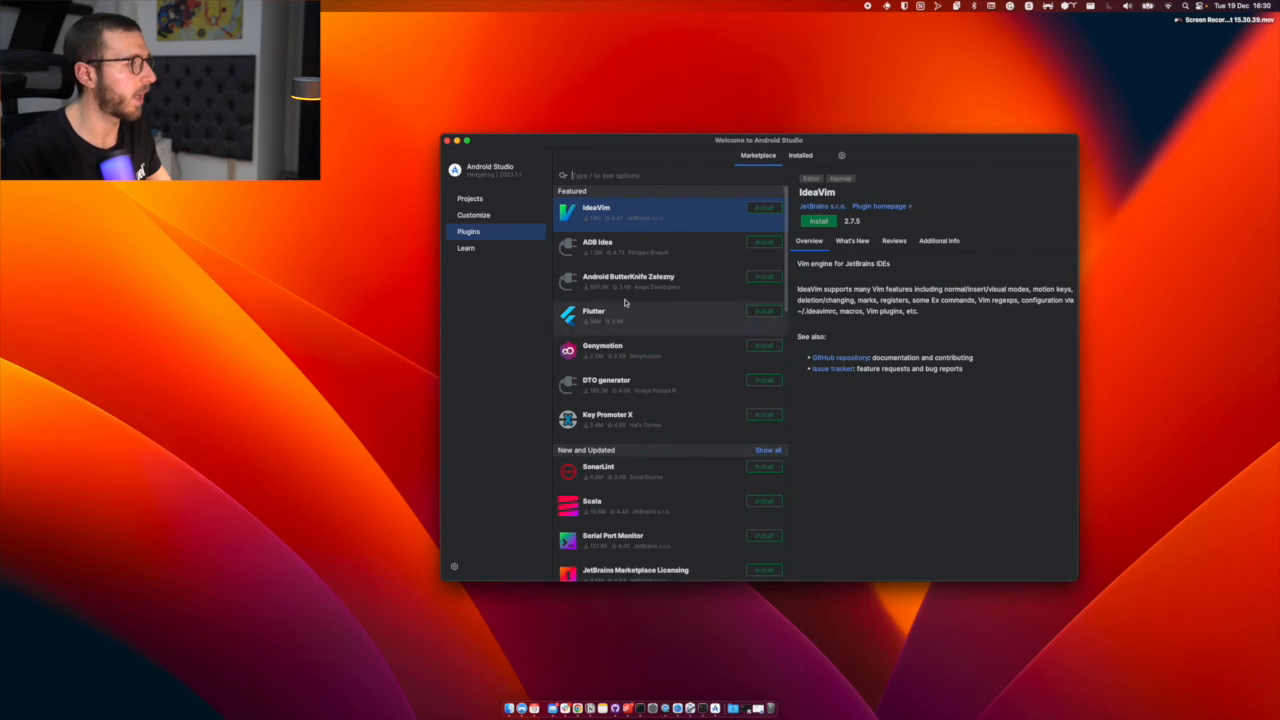
left_click_drag(443, 580, 349, 582)
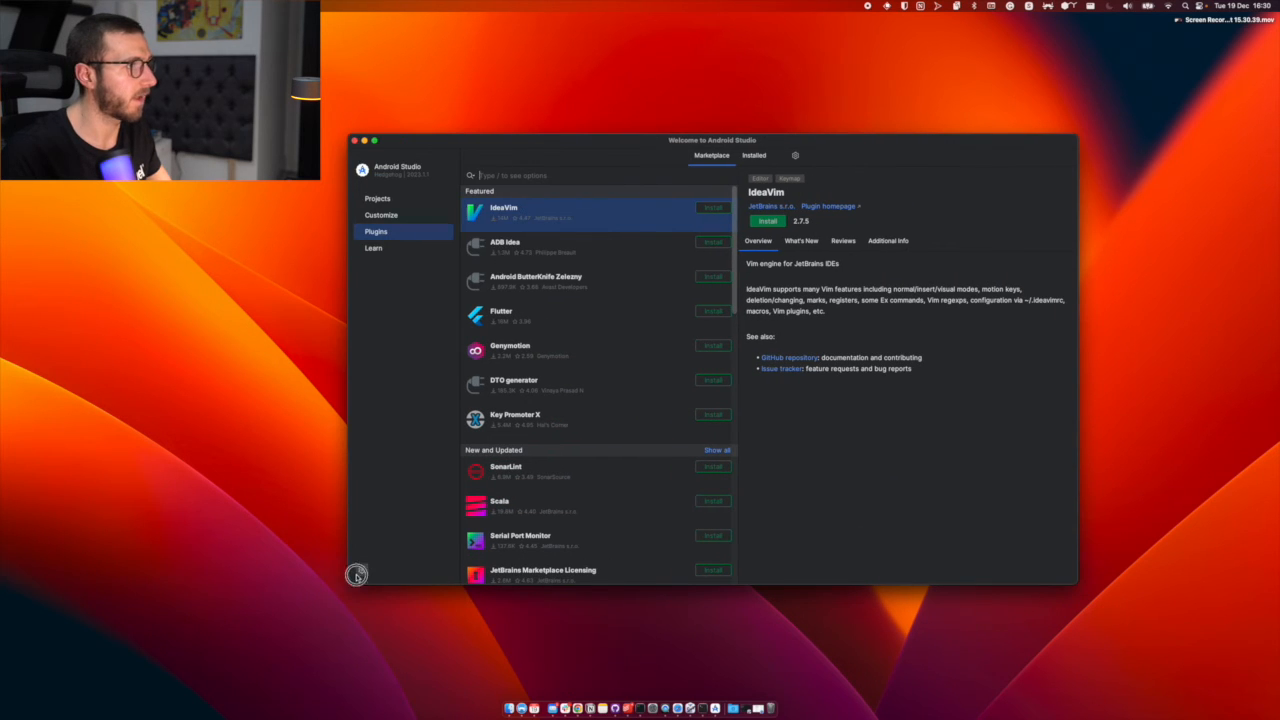
left_click(362, 570)
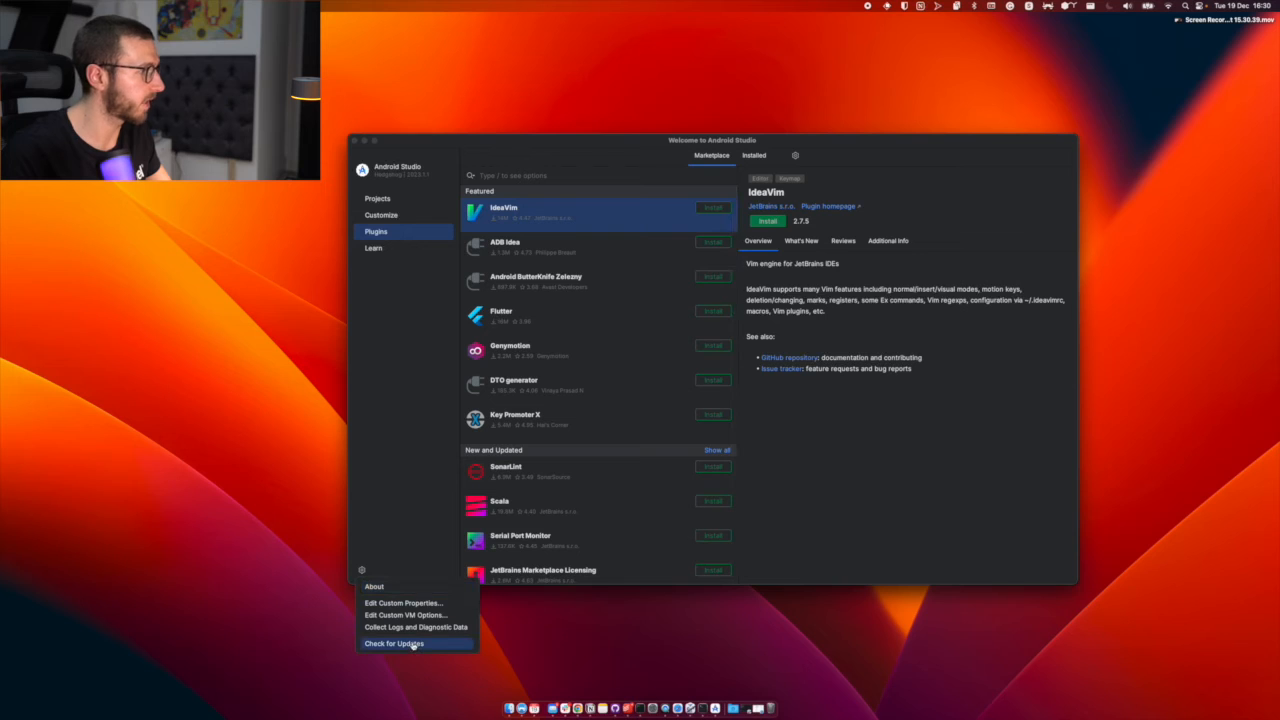
left_click(390, 527)
left_click(394, 212)
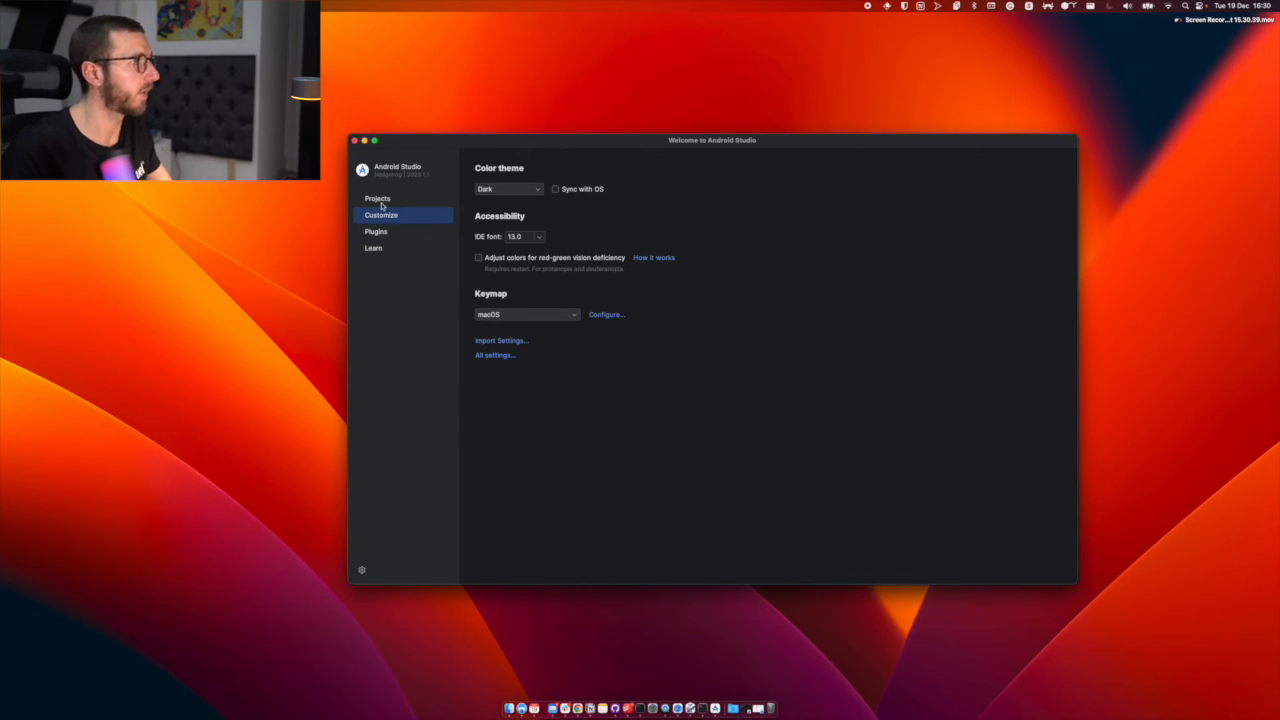
left_click(372, 245)
left_click(378, 198)
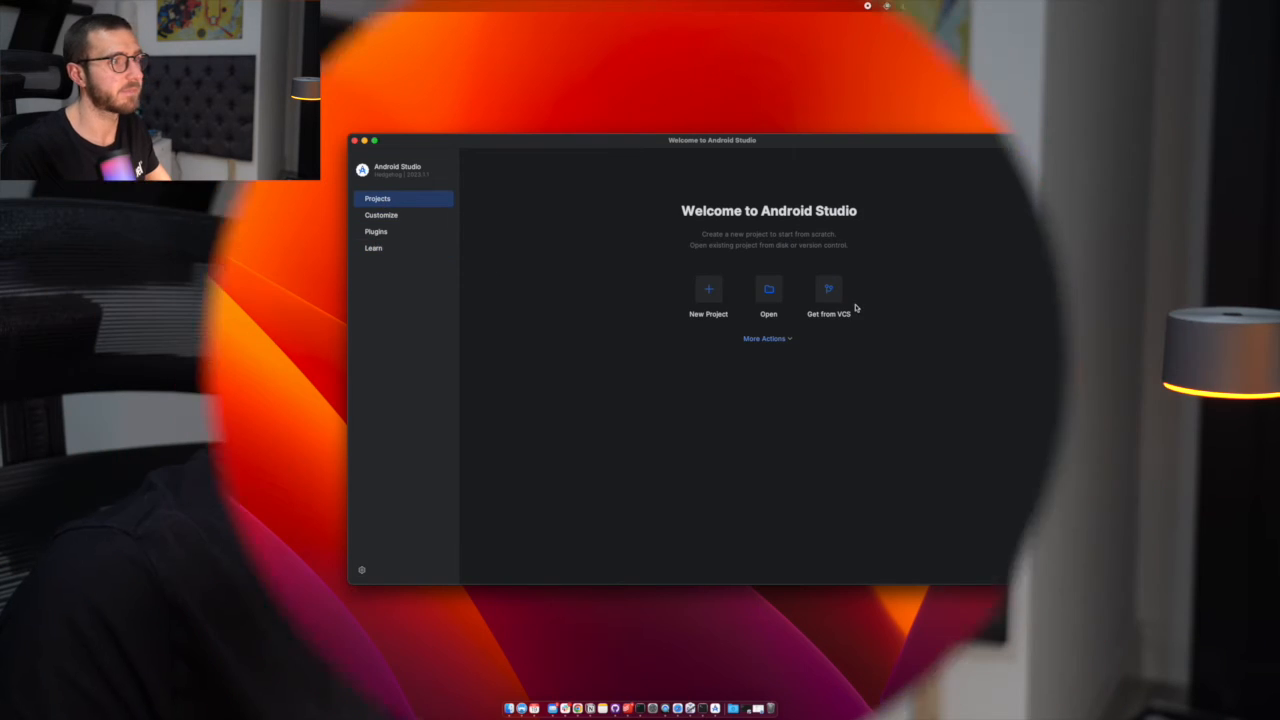